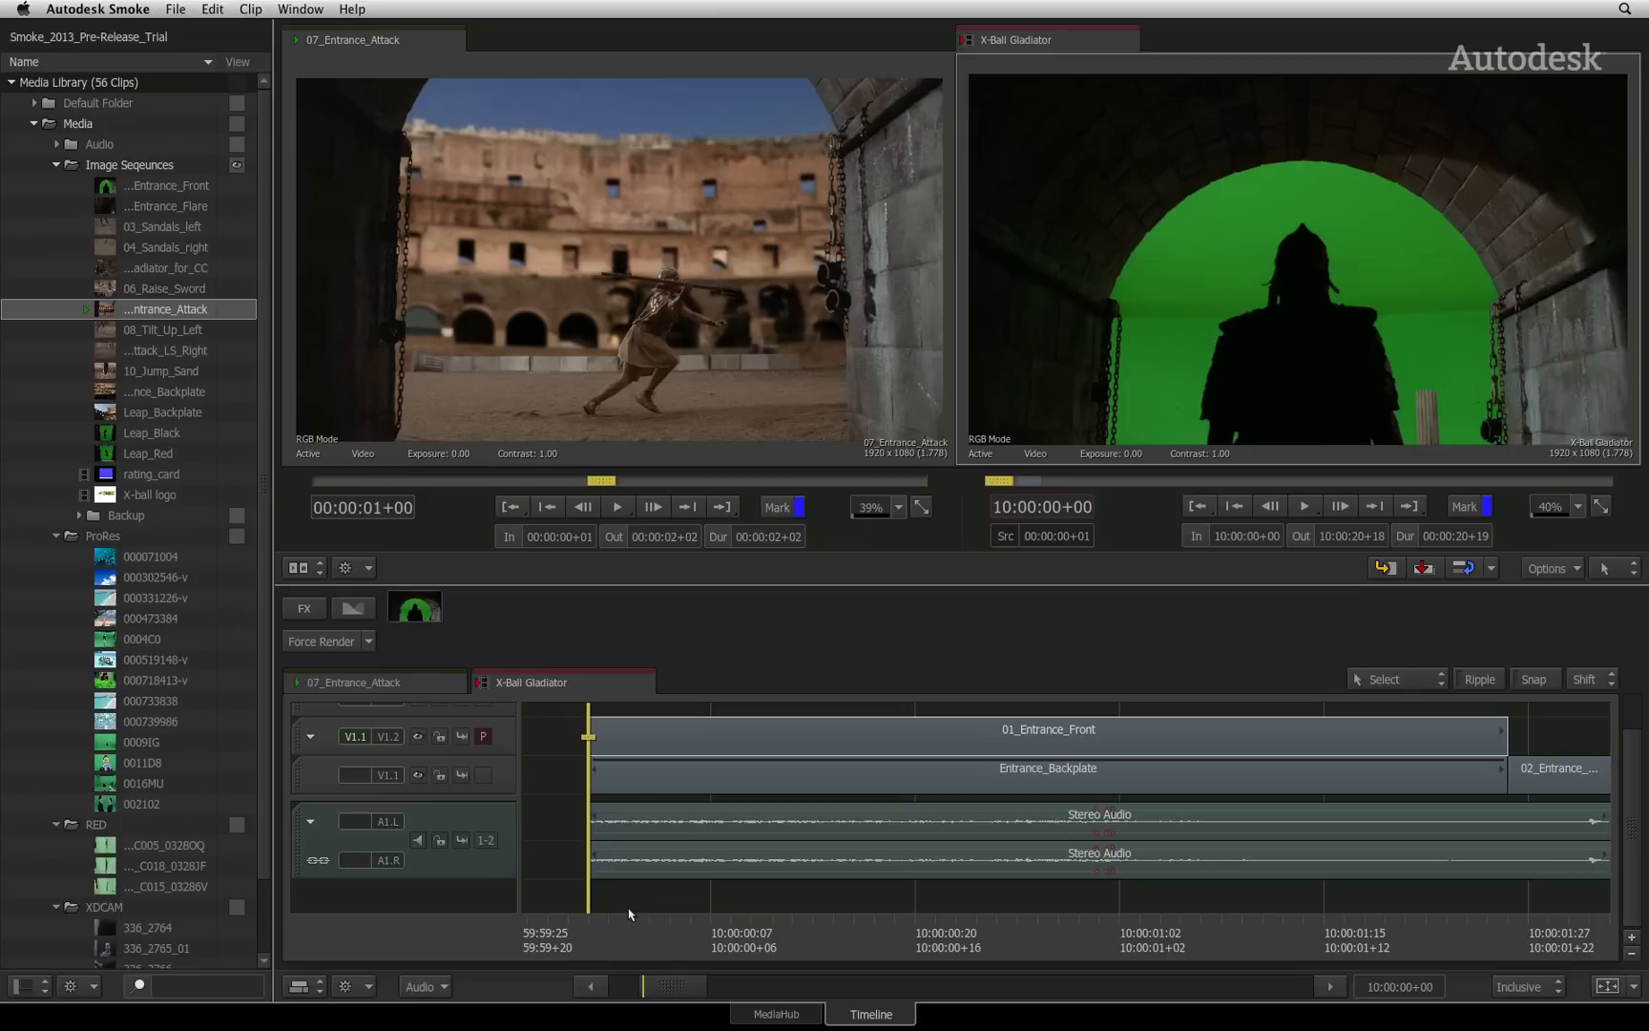
# Step: Preview the edit and focus the upper track holding the gladiator clip
pyautogui.moveTo(612, 937)
pyautogui.mouseDown()
pyautogui.moveTo(806, 910)
pyautogui.moveTo(580, 907)
pyautogui.mouseUp()
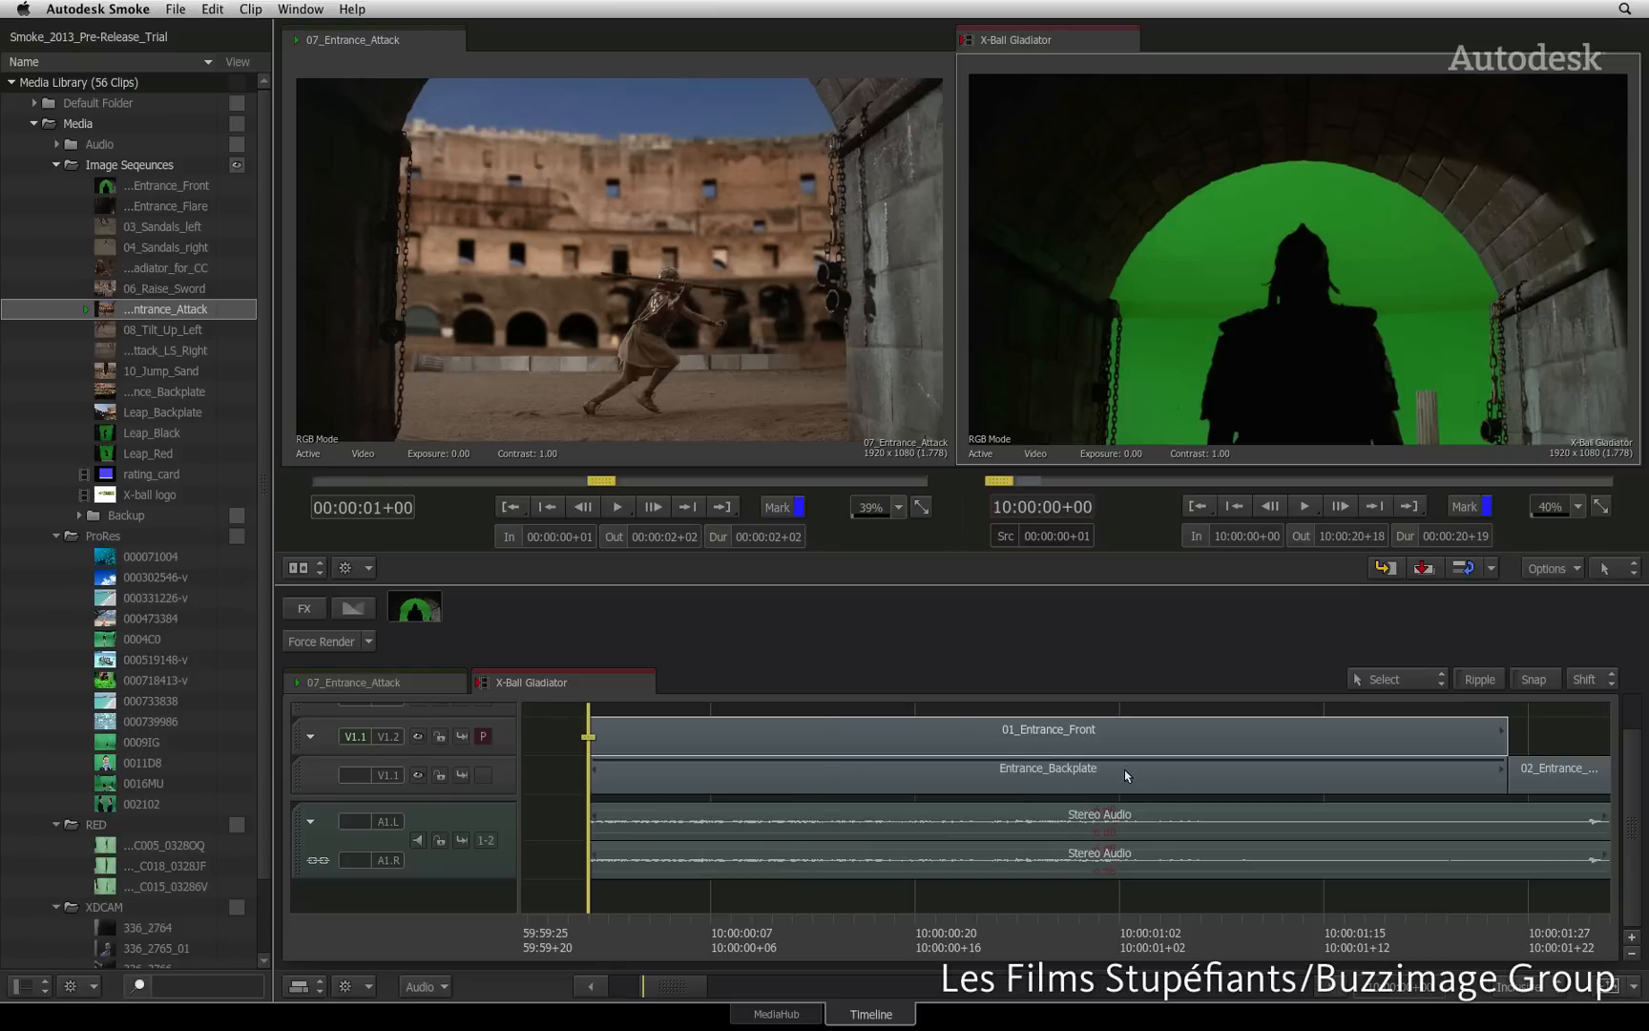
pyautogui.click(600, 774)
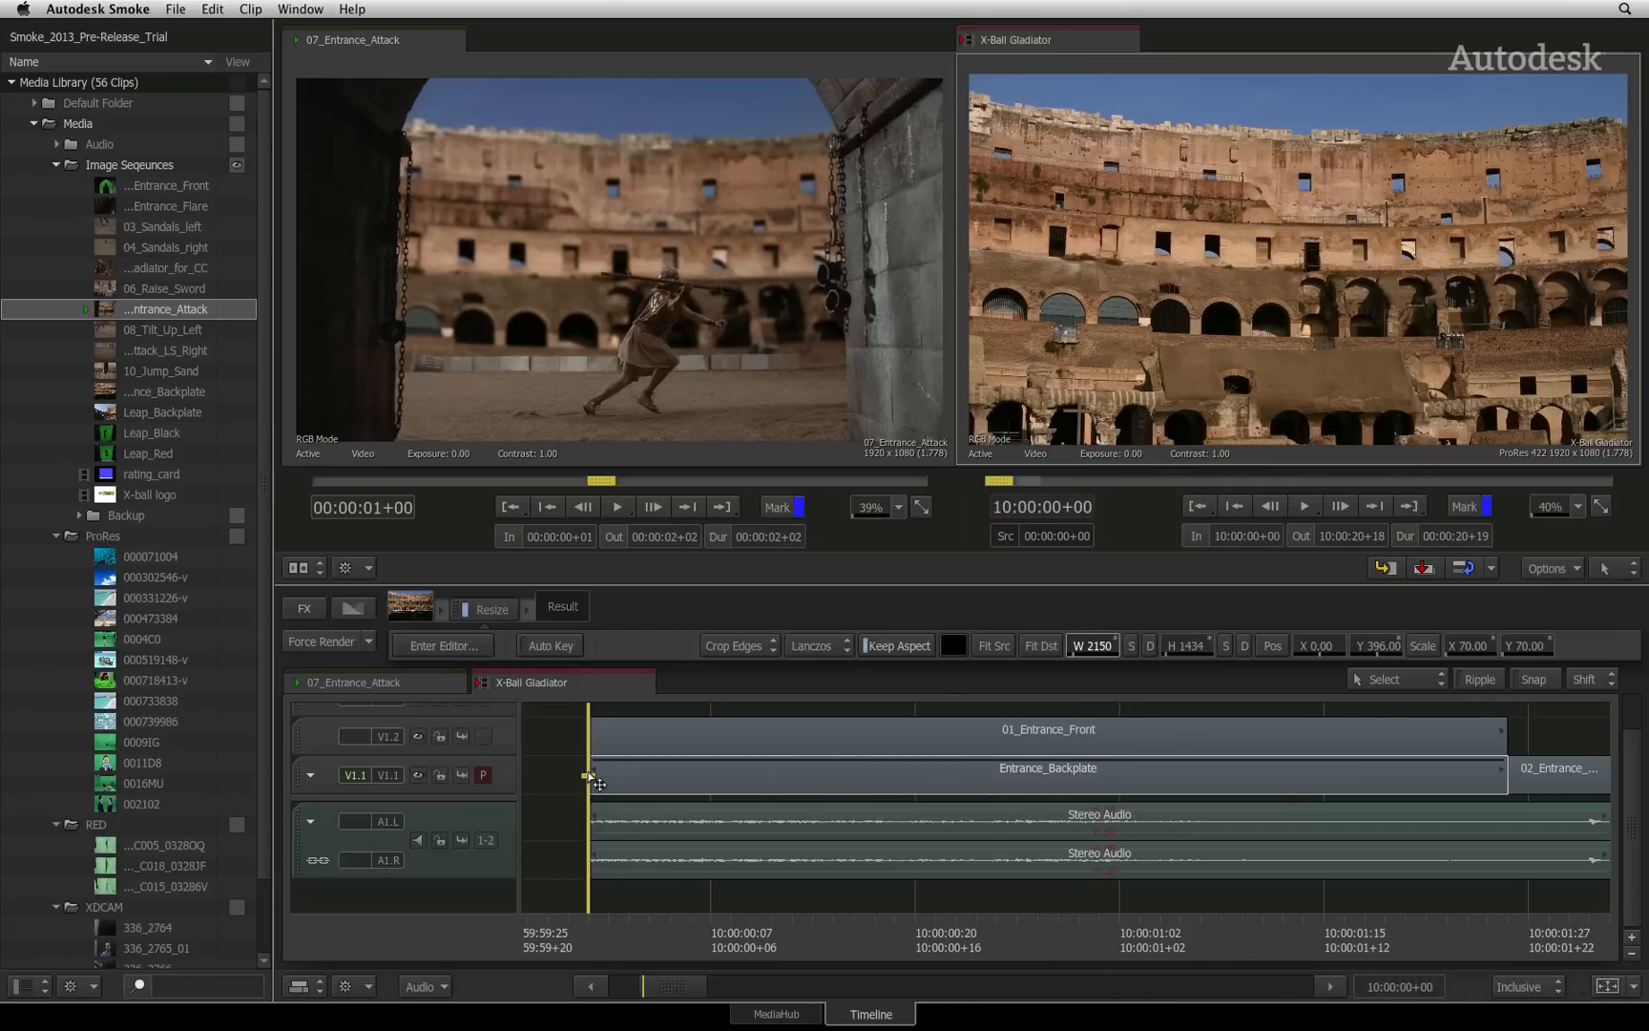
pyautogui.click(596, 745)
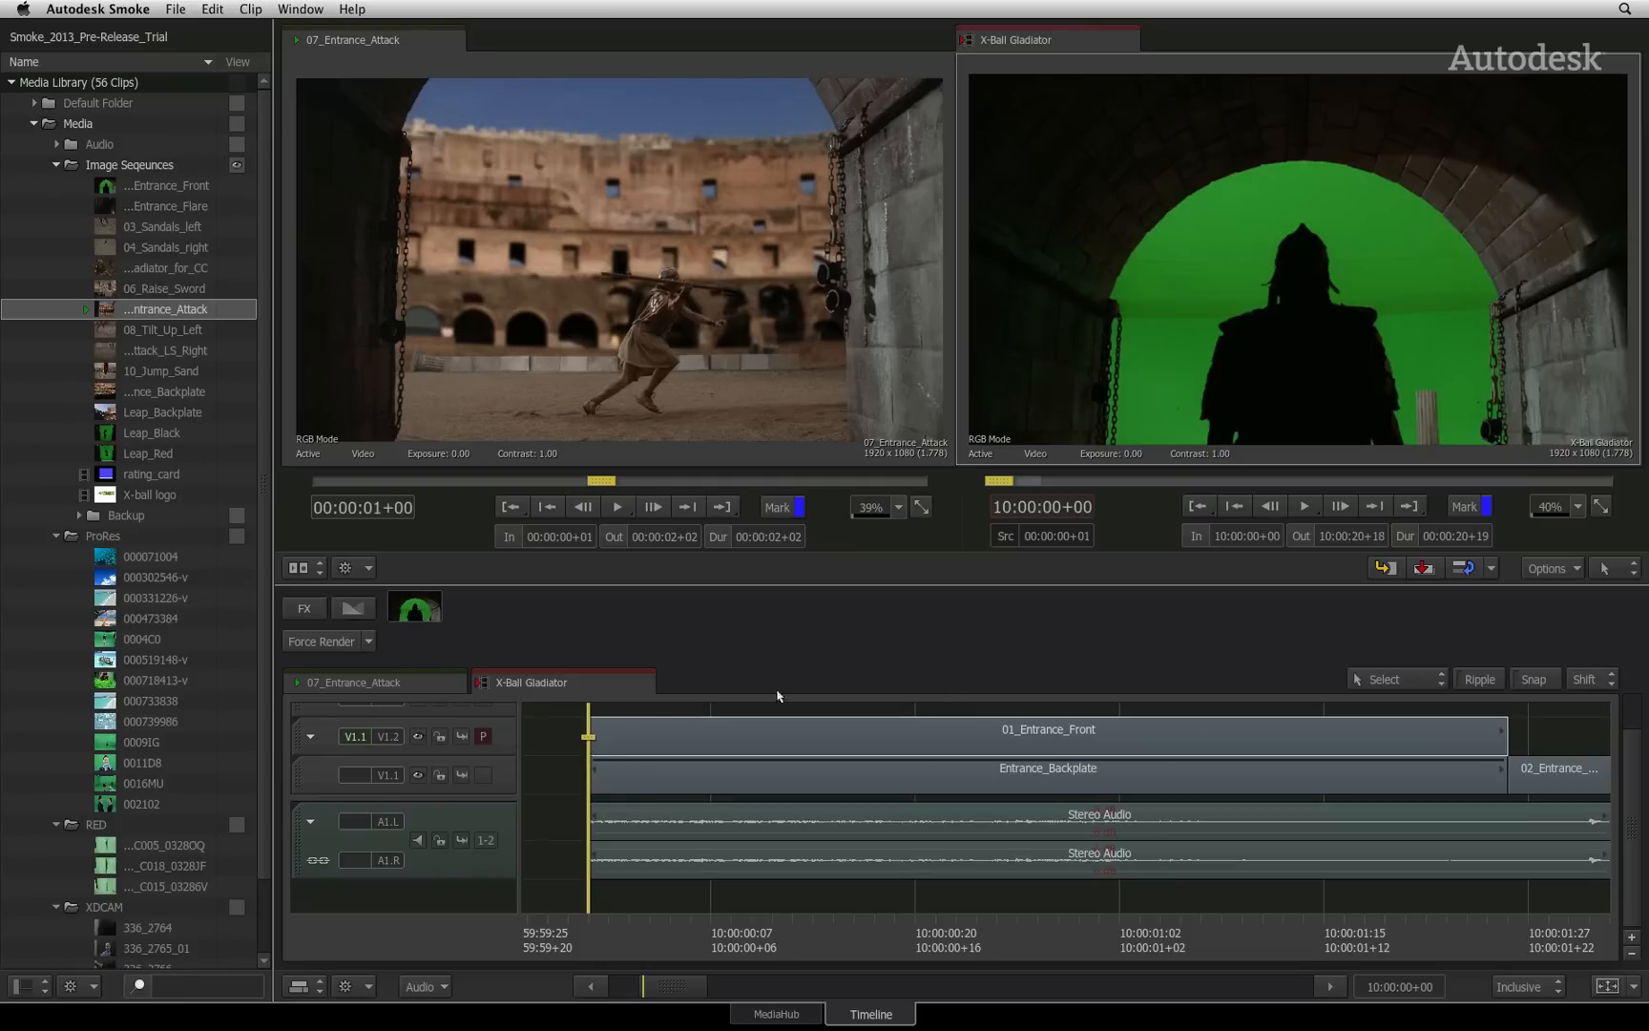
# Step: Add an Axis effect to 01_Entrance_Front and enter its full editor
pyautogui.rightClick(763, 740)
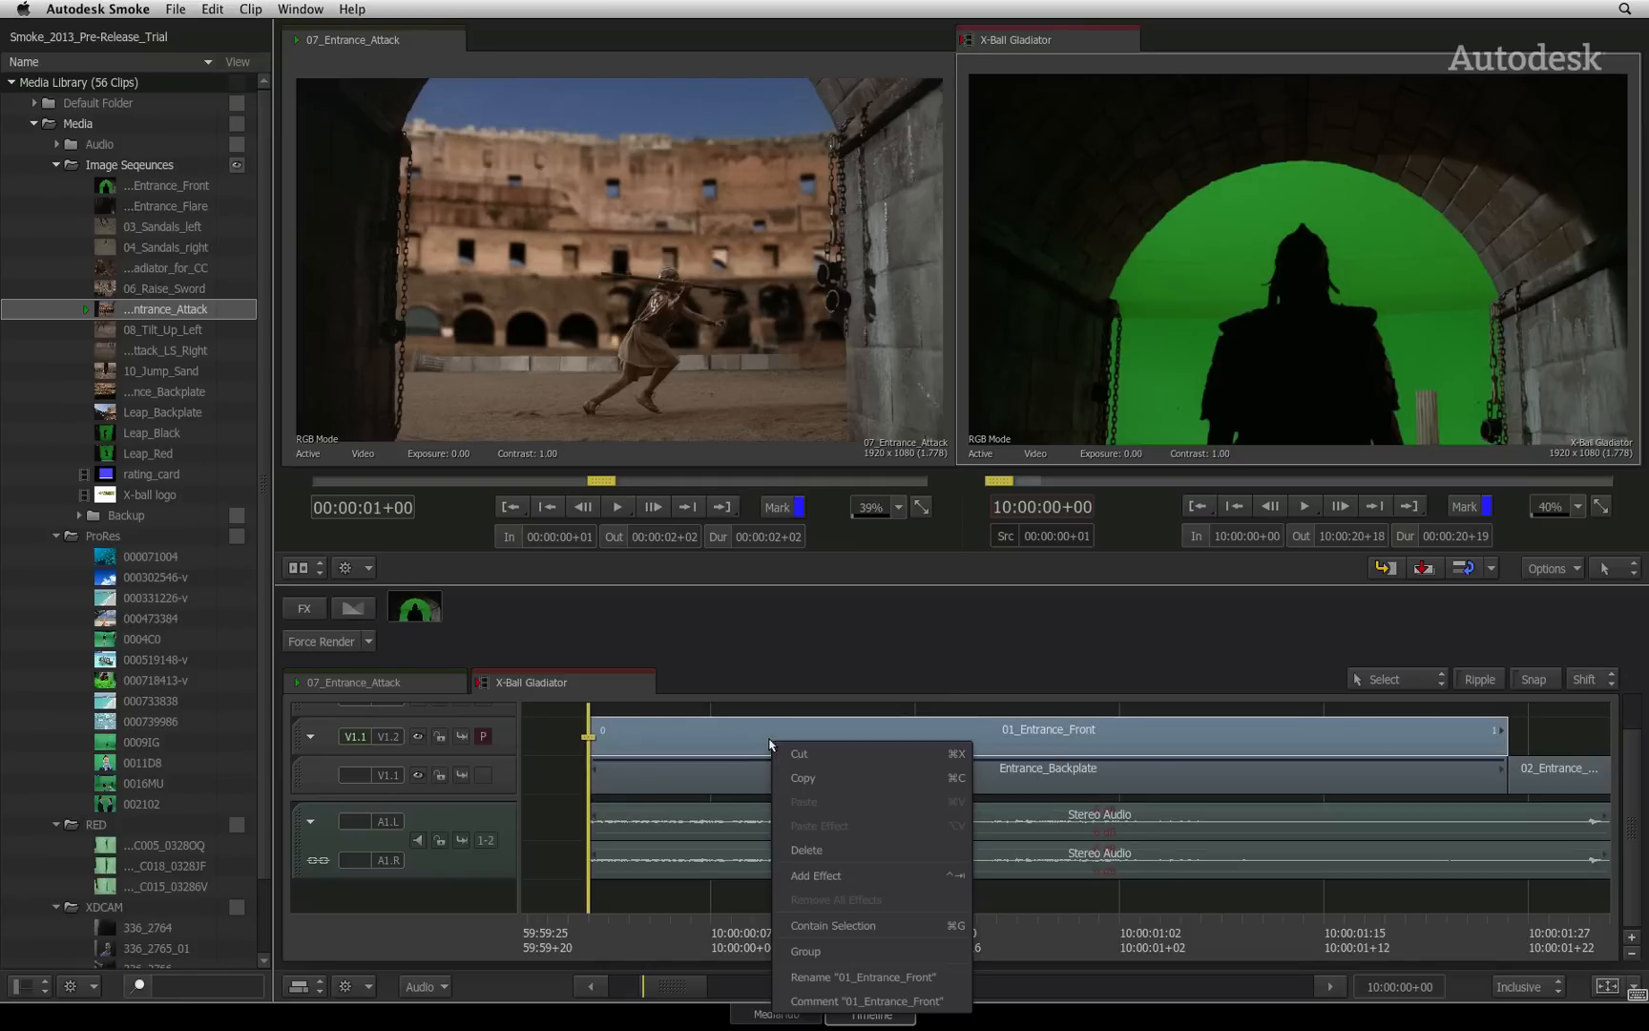
pyautogui.click(868, 880)
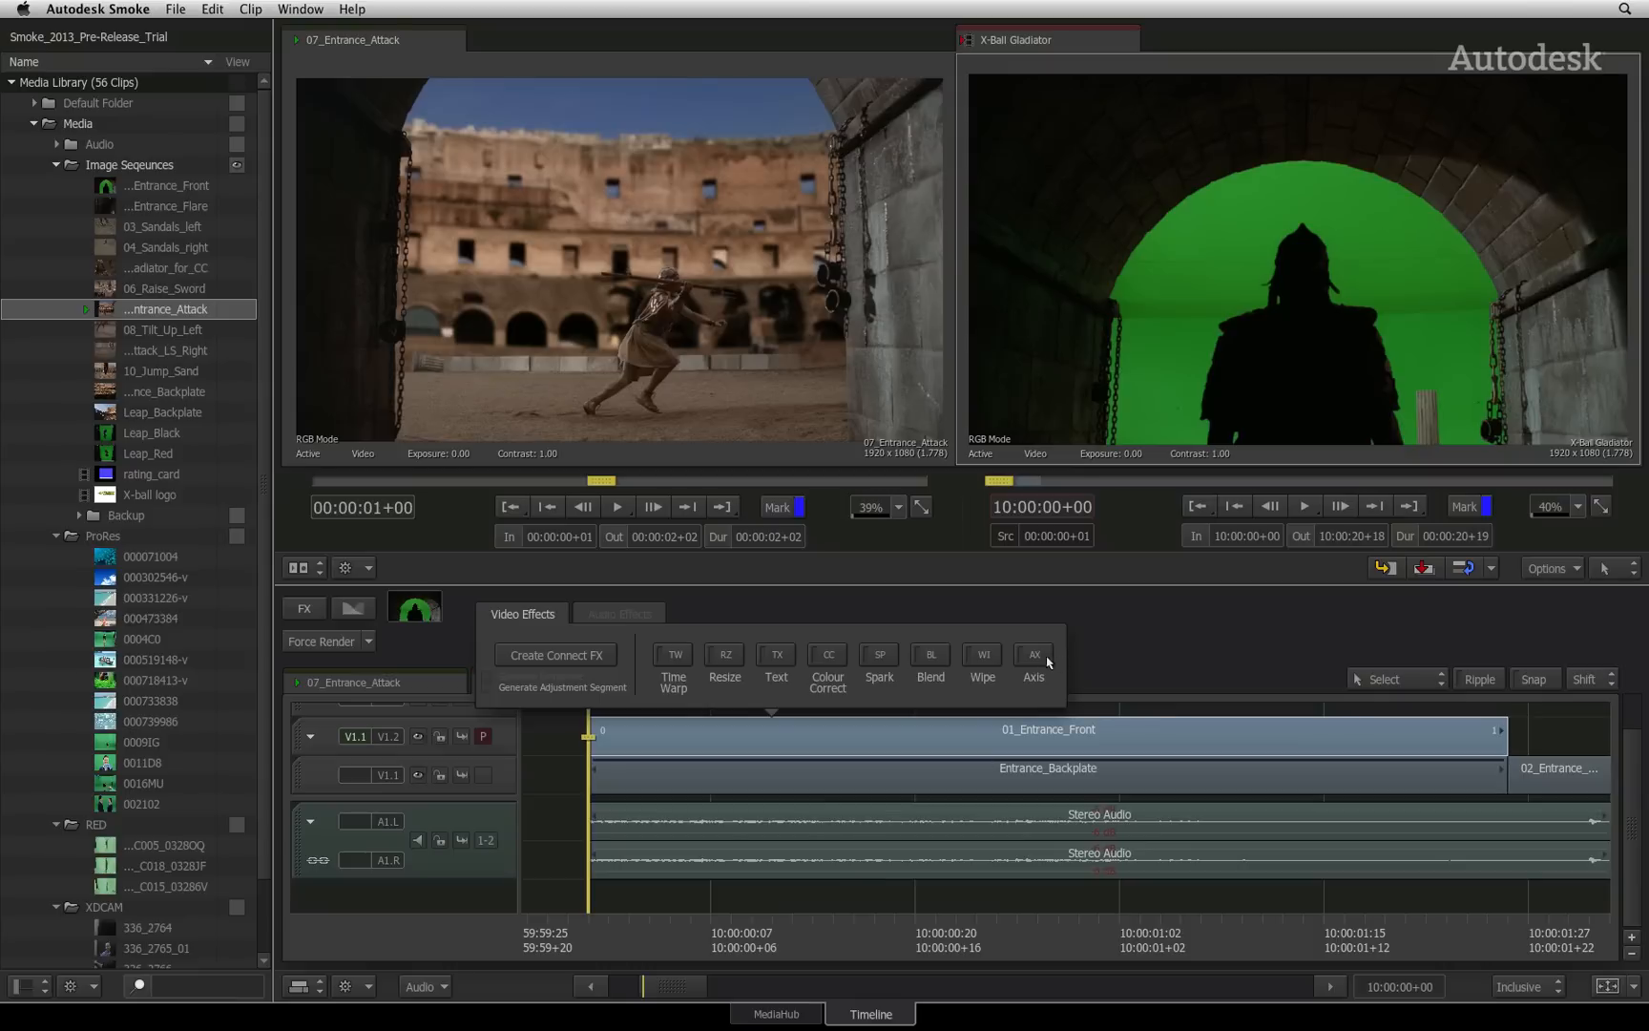
pyautogui.click(1018, 679)
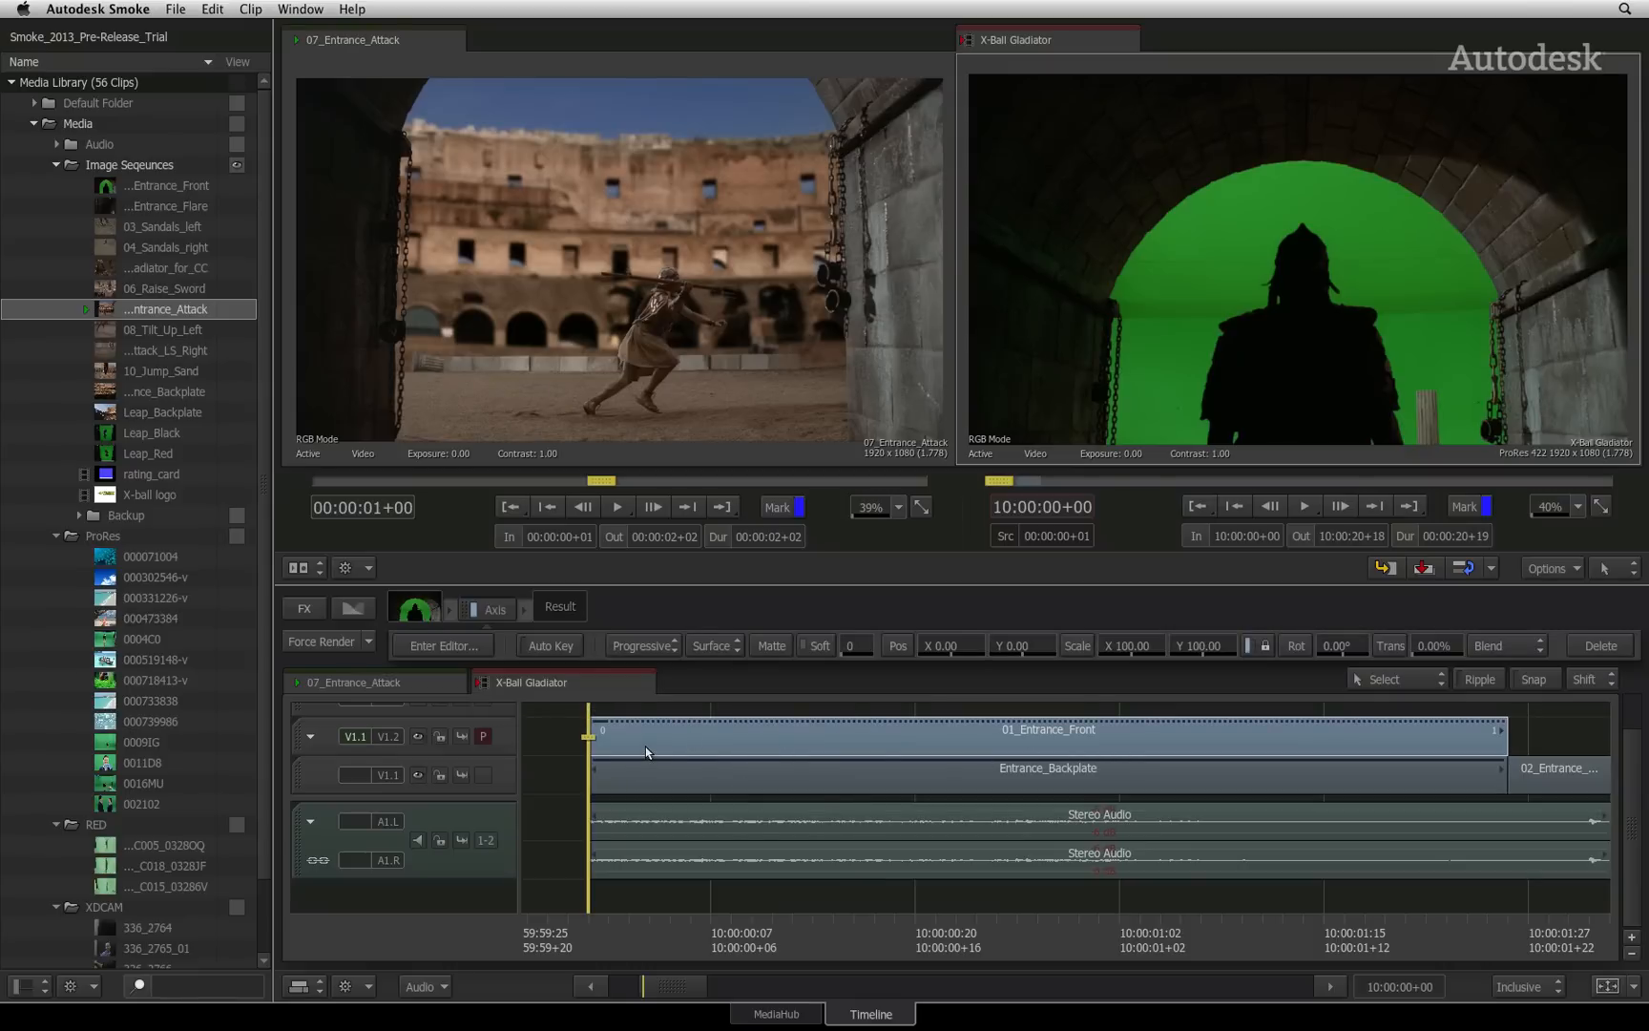
pyautogui.click(443, 646)
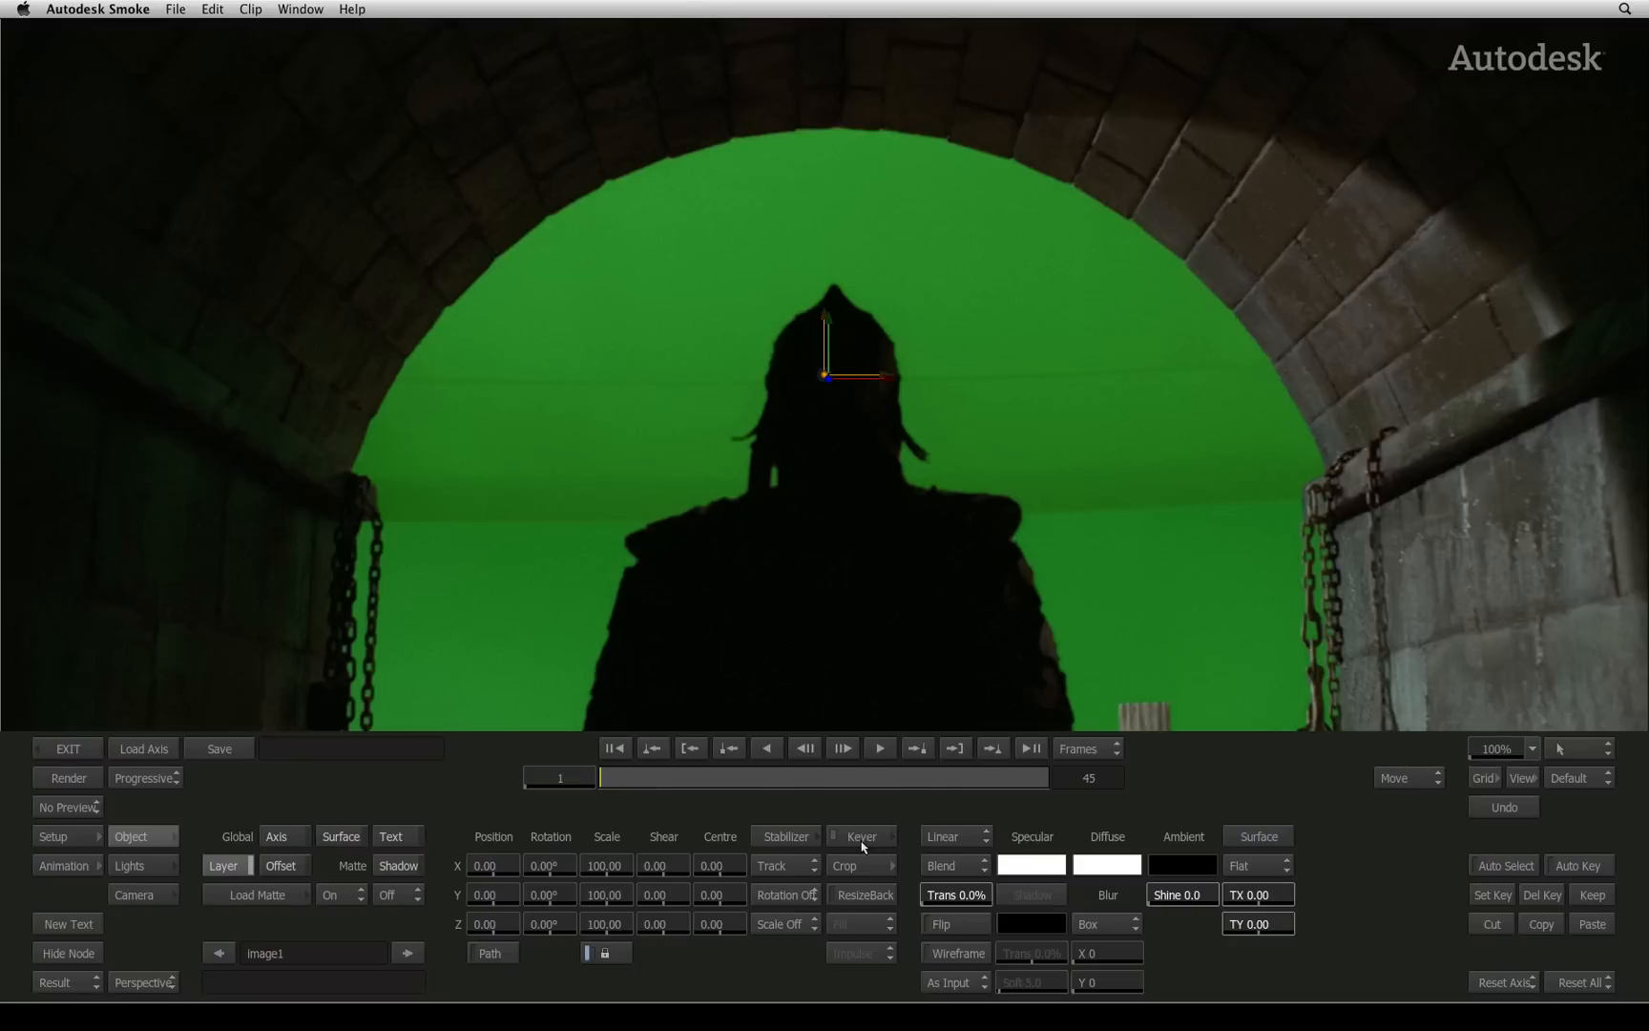
# Step: Start keying the gladiator layer, fit the image, and select the MasterK keyer
pyautogui.click(860, 837)
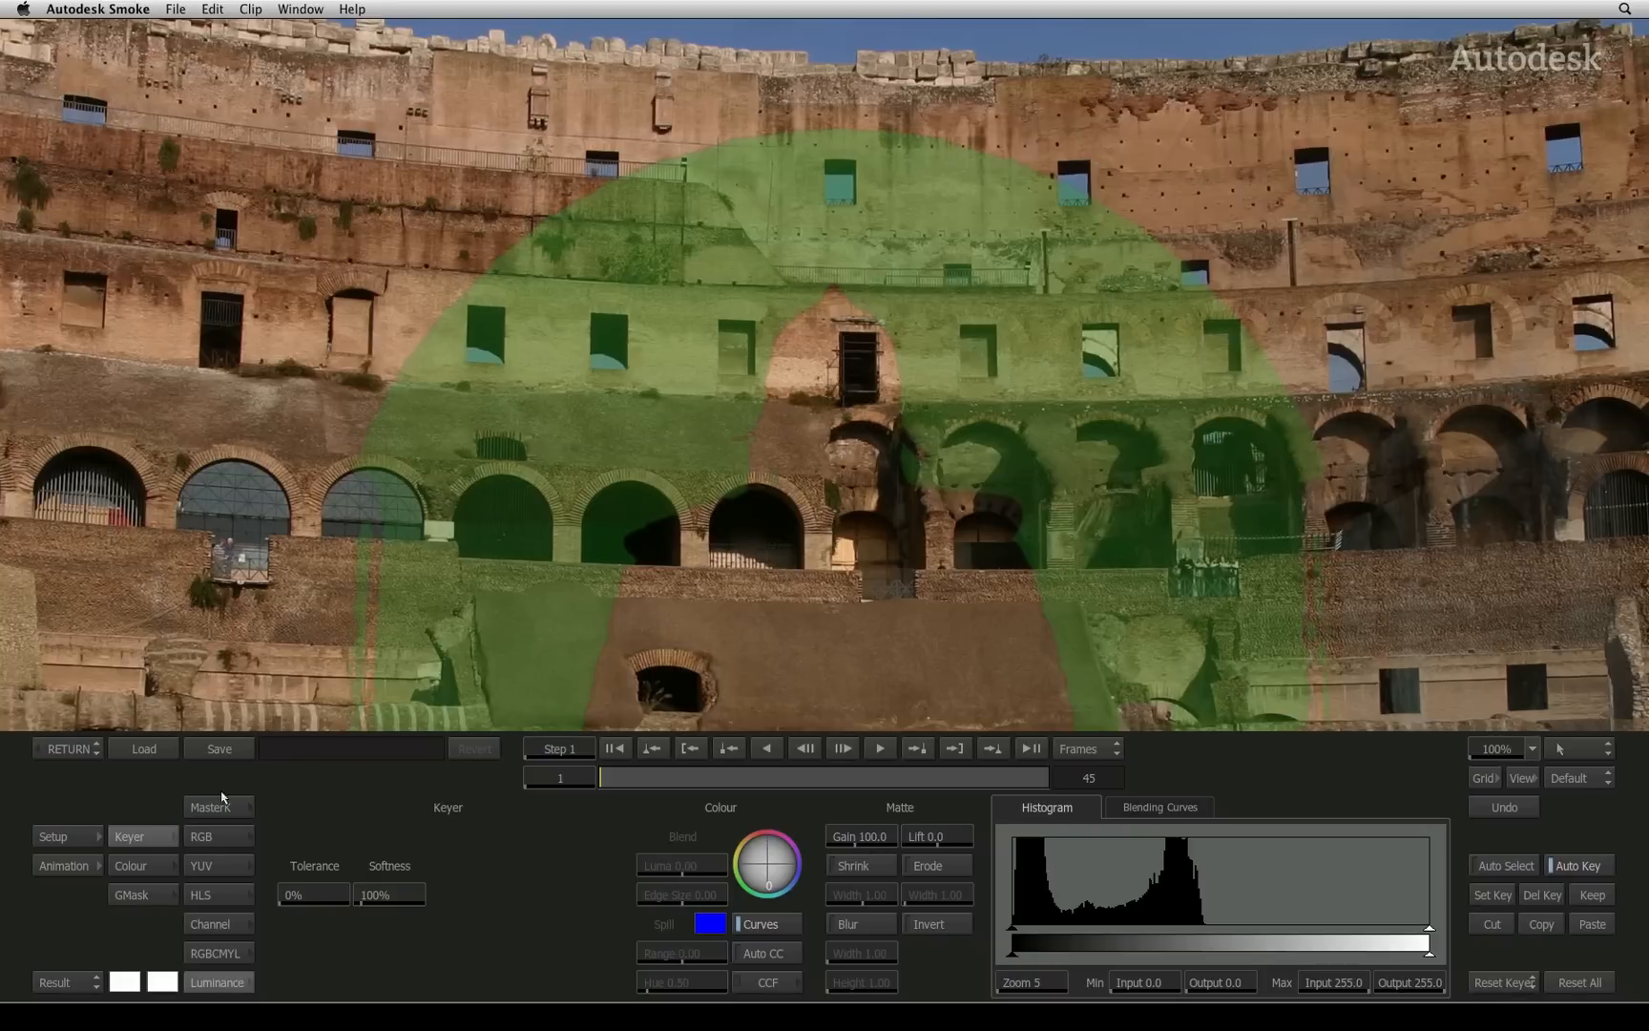
pyautogui.click(1528, 747)
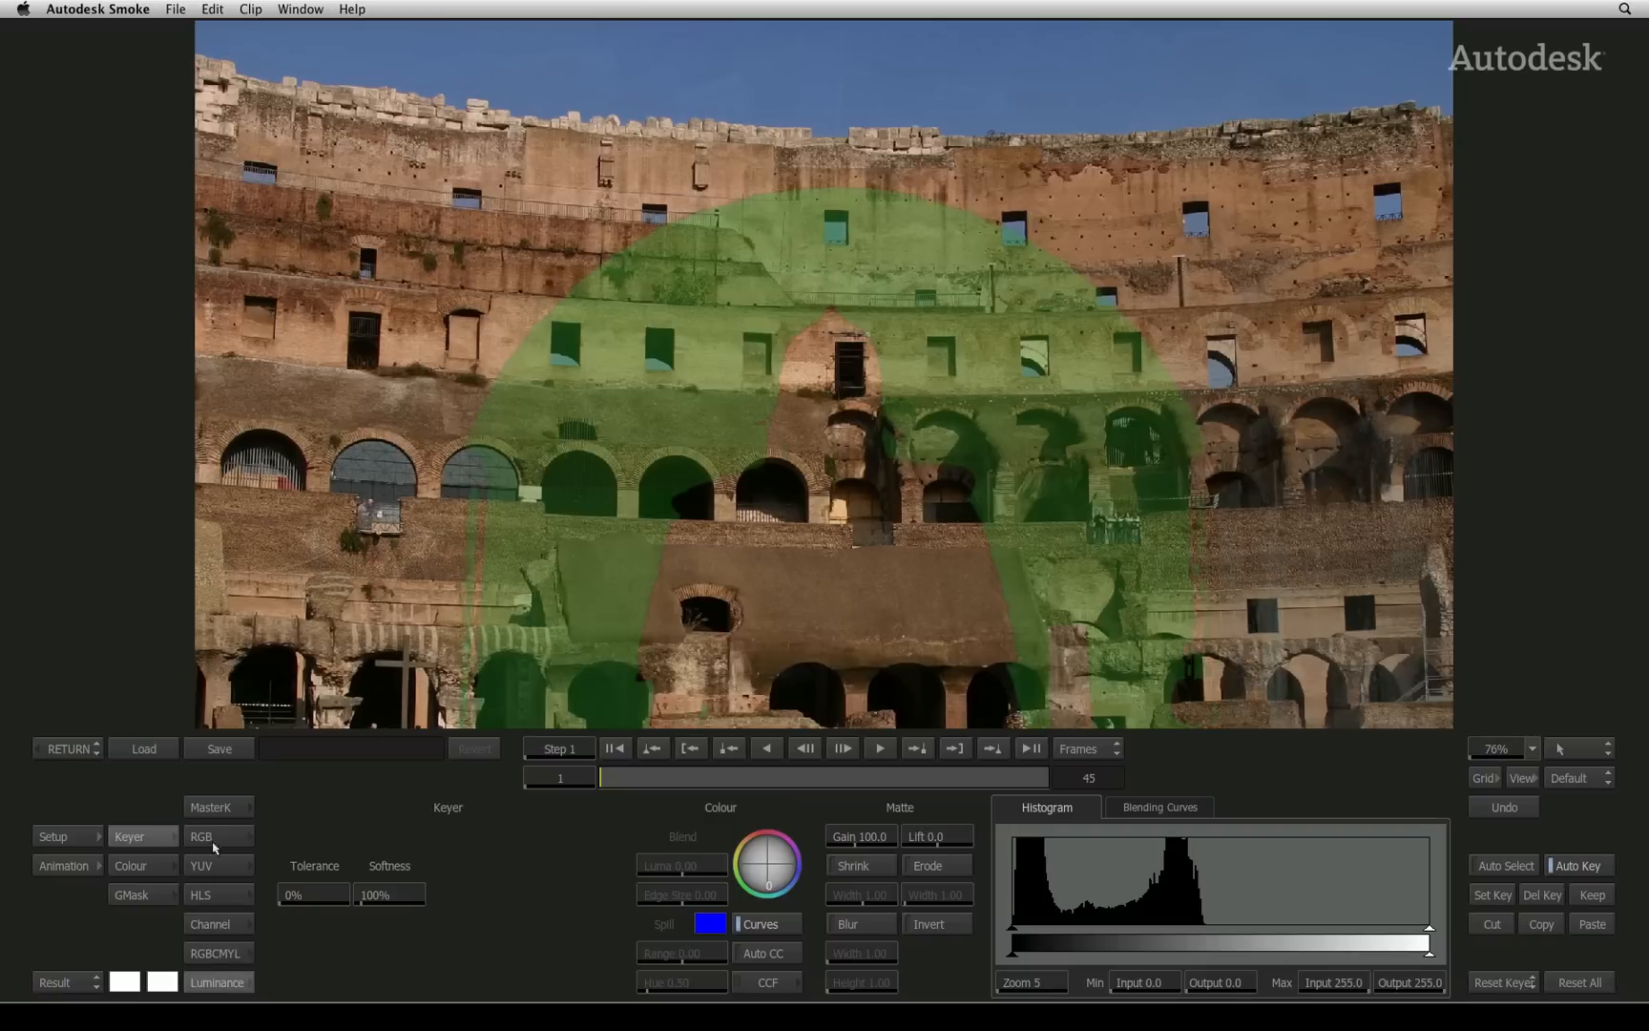
pyautogui.click(221, 812)
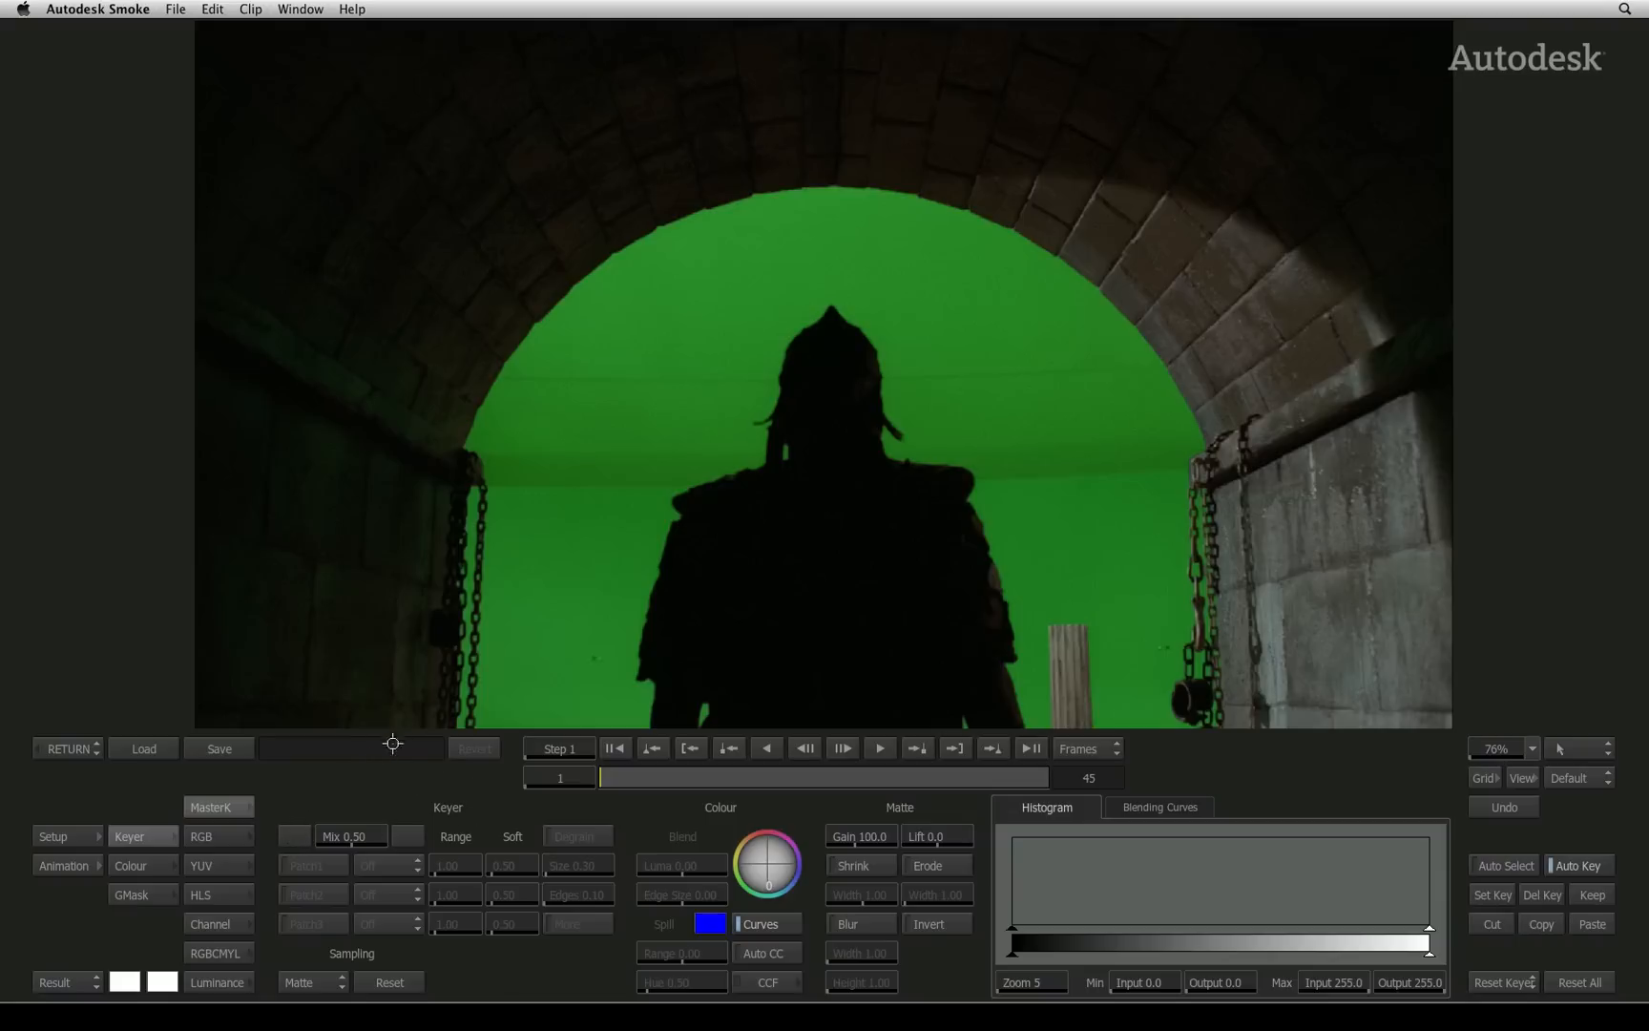
# Step: Sample the green screen as key colour so the gladiator sits over the Colosseum
pyautogui.click(570, 696)
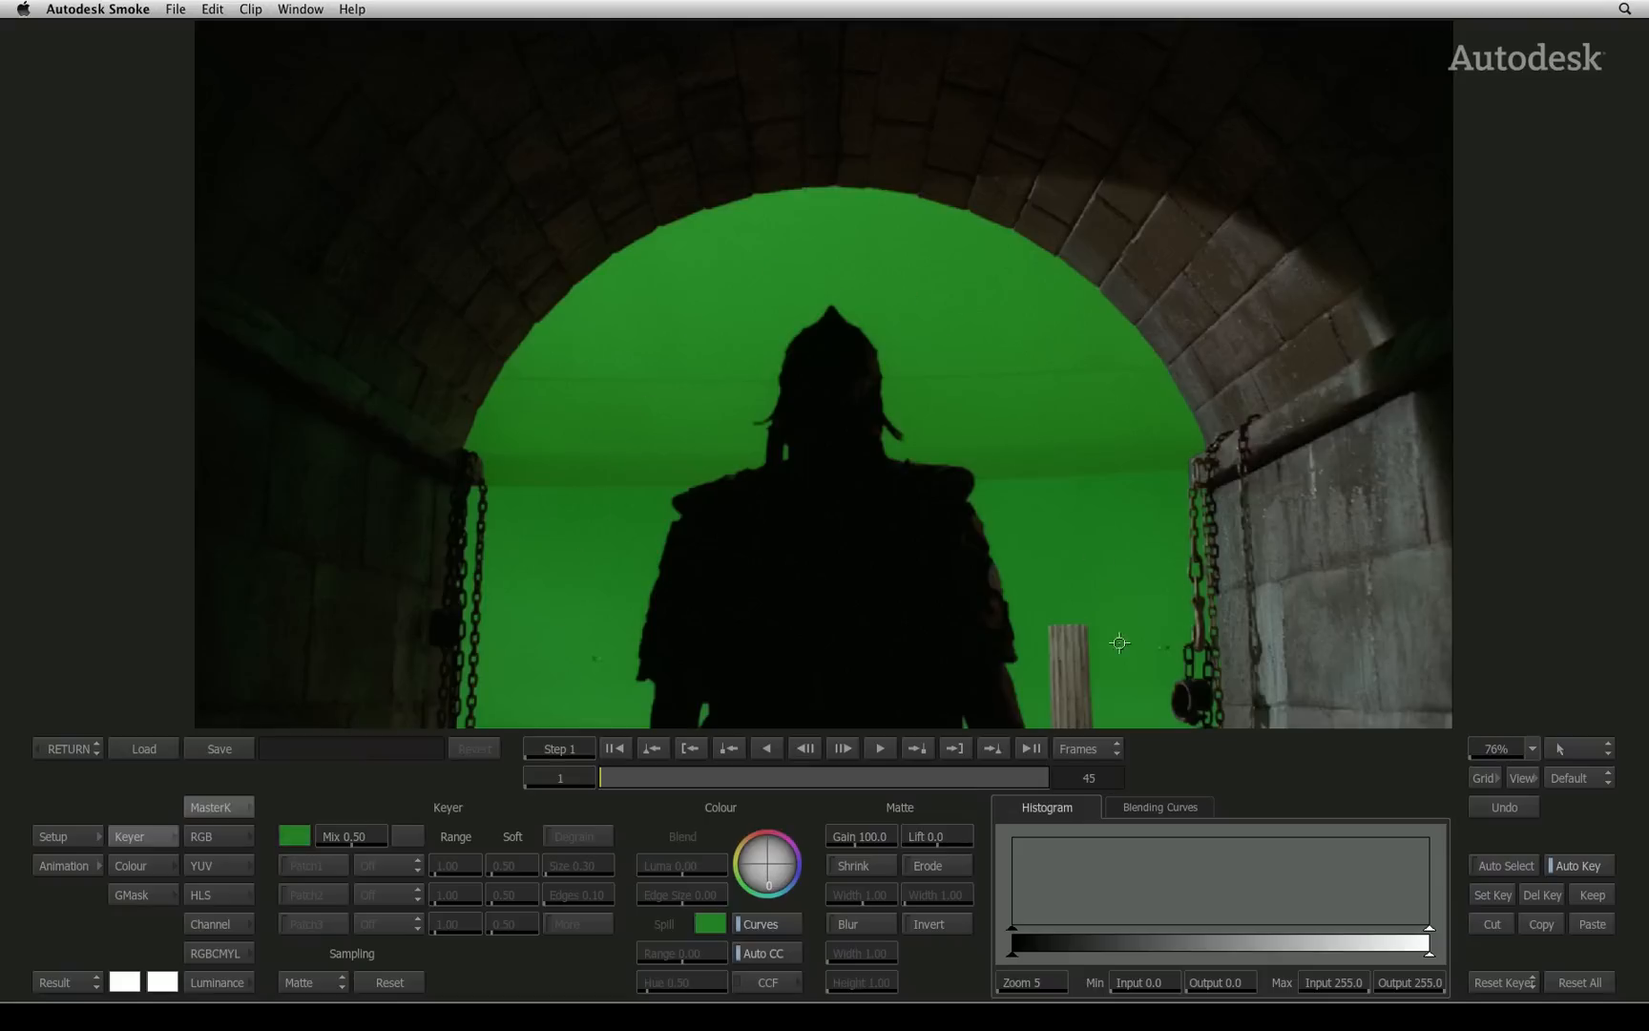
pyautogui.click(1127, 675)
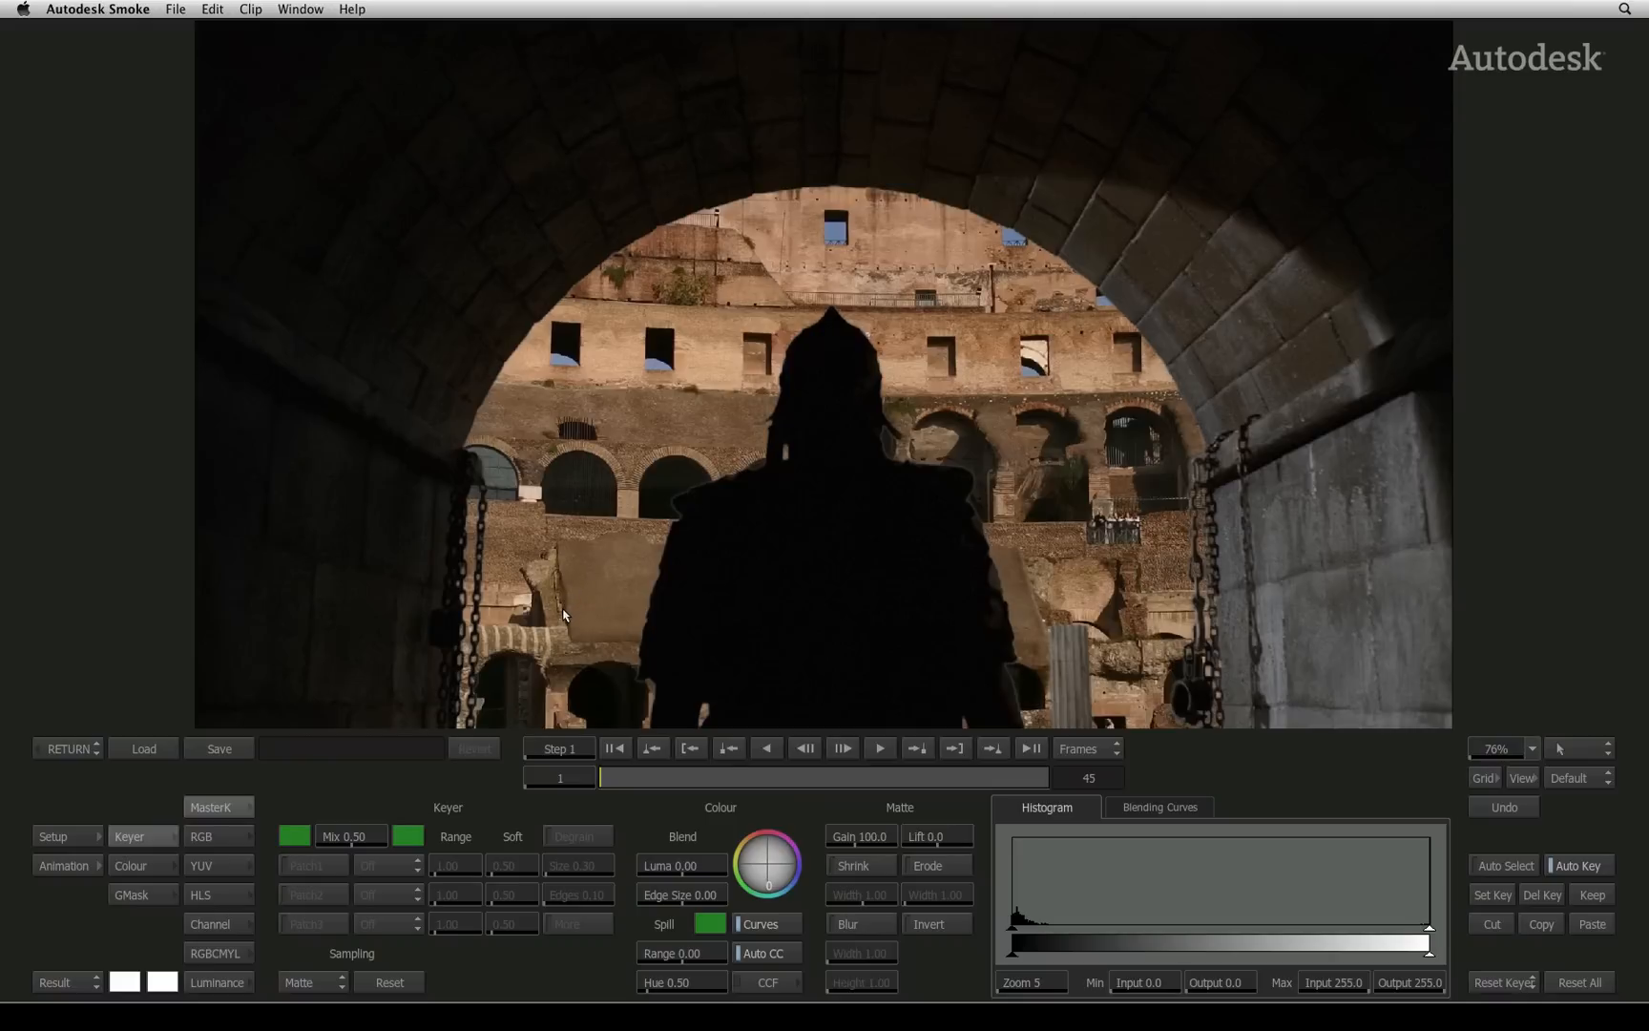
# Step: Show the key's black-and-white matte in the viewer instead of the composite
pyautogui.press('F3')
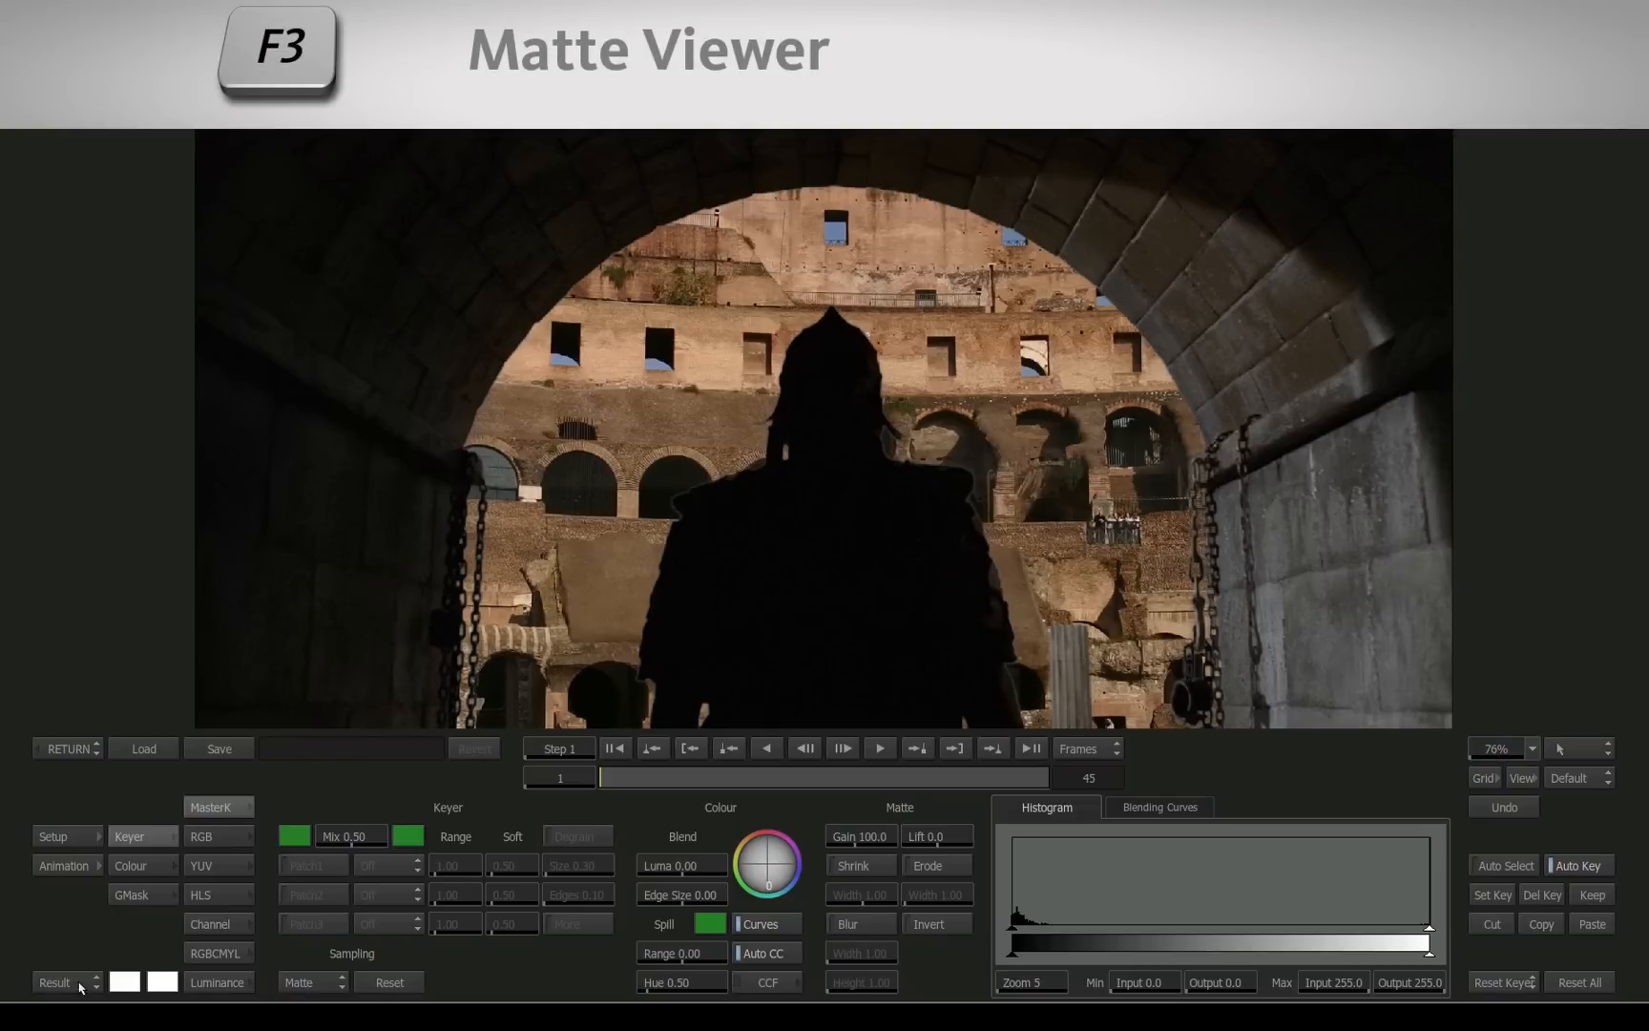
pyautogui.click(93, 986)
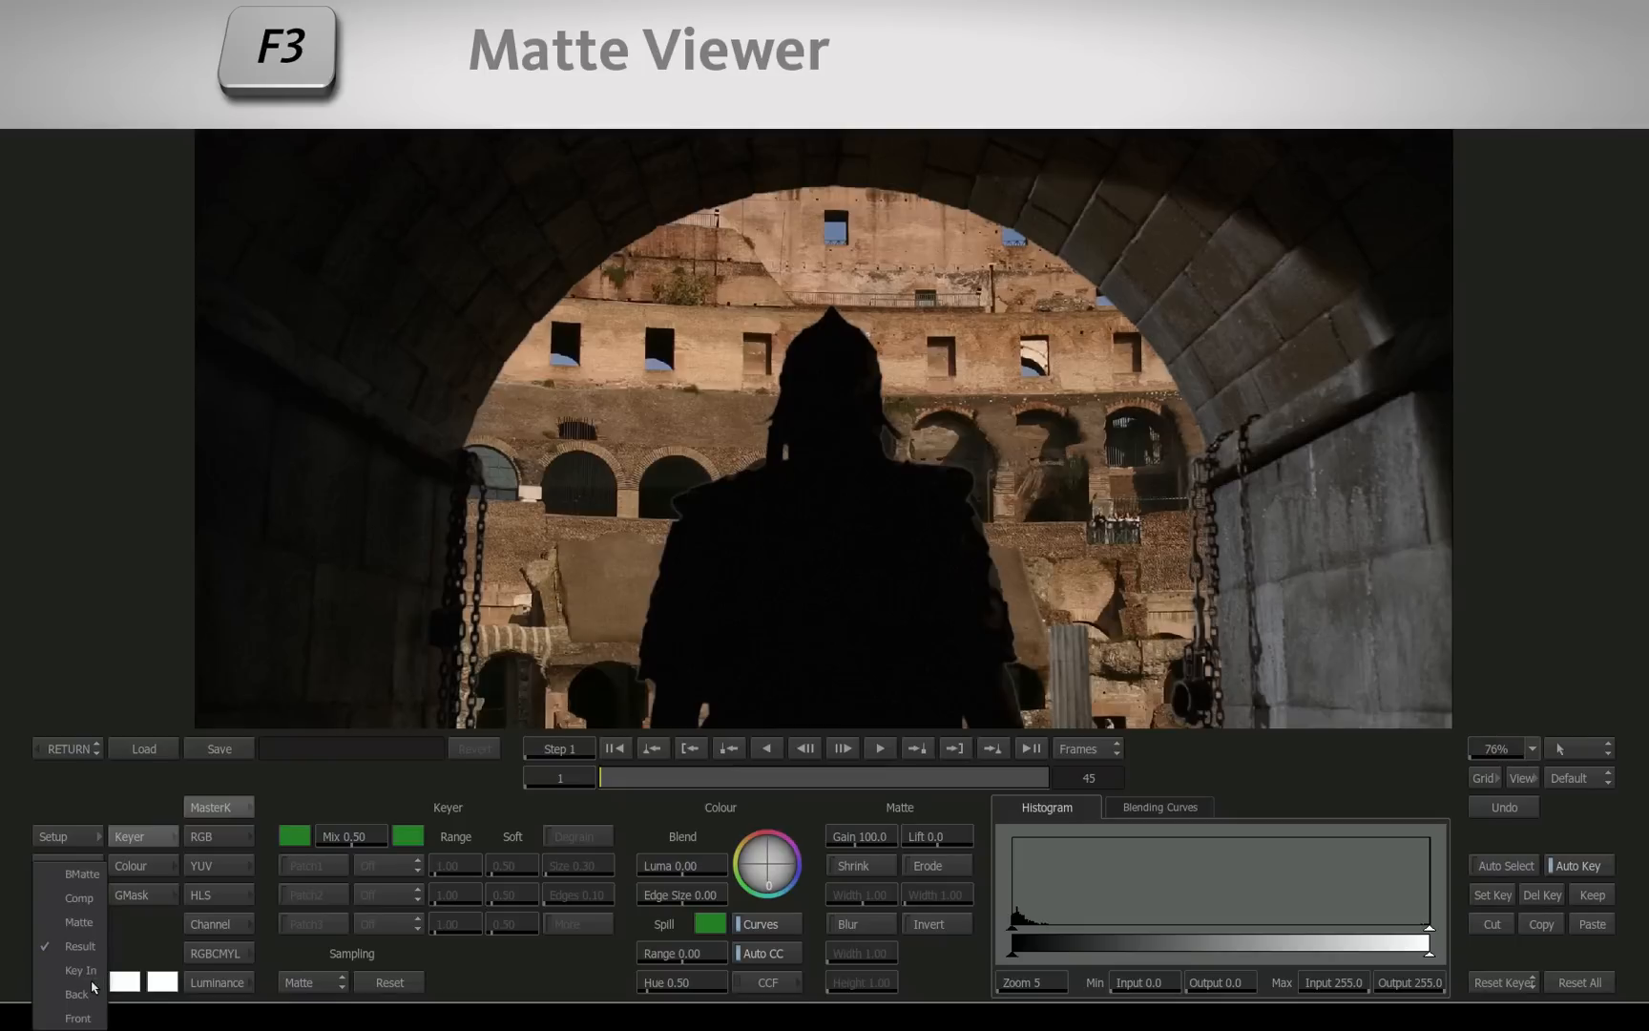
pyautogui.click(93, 923)
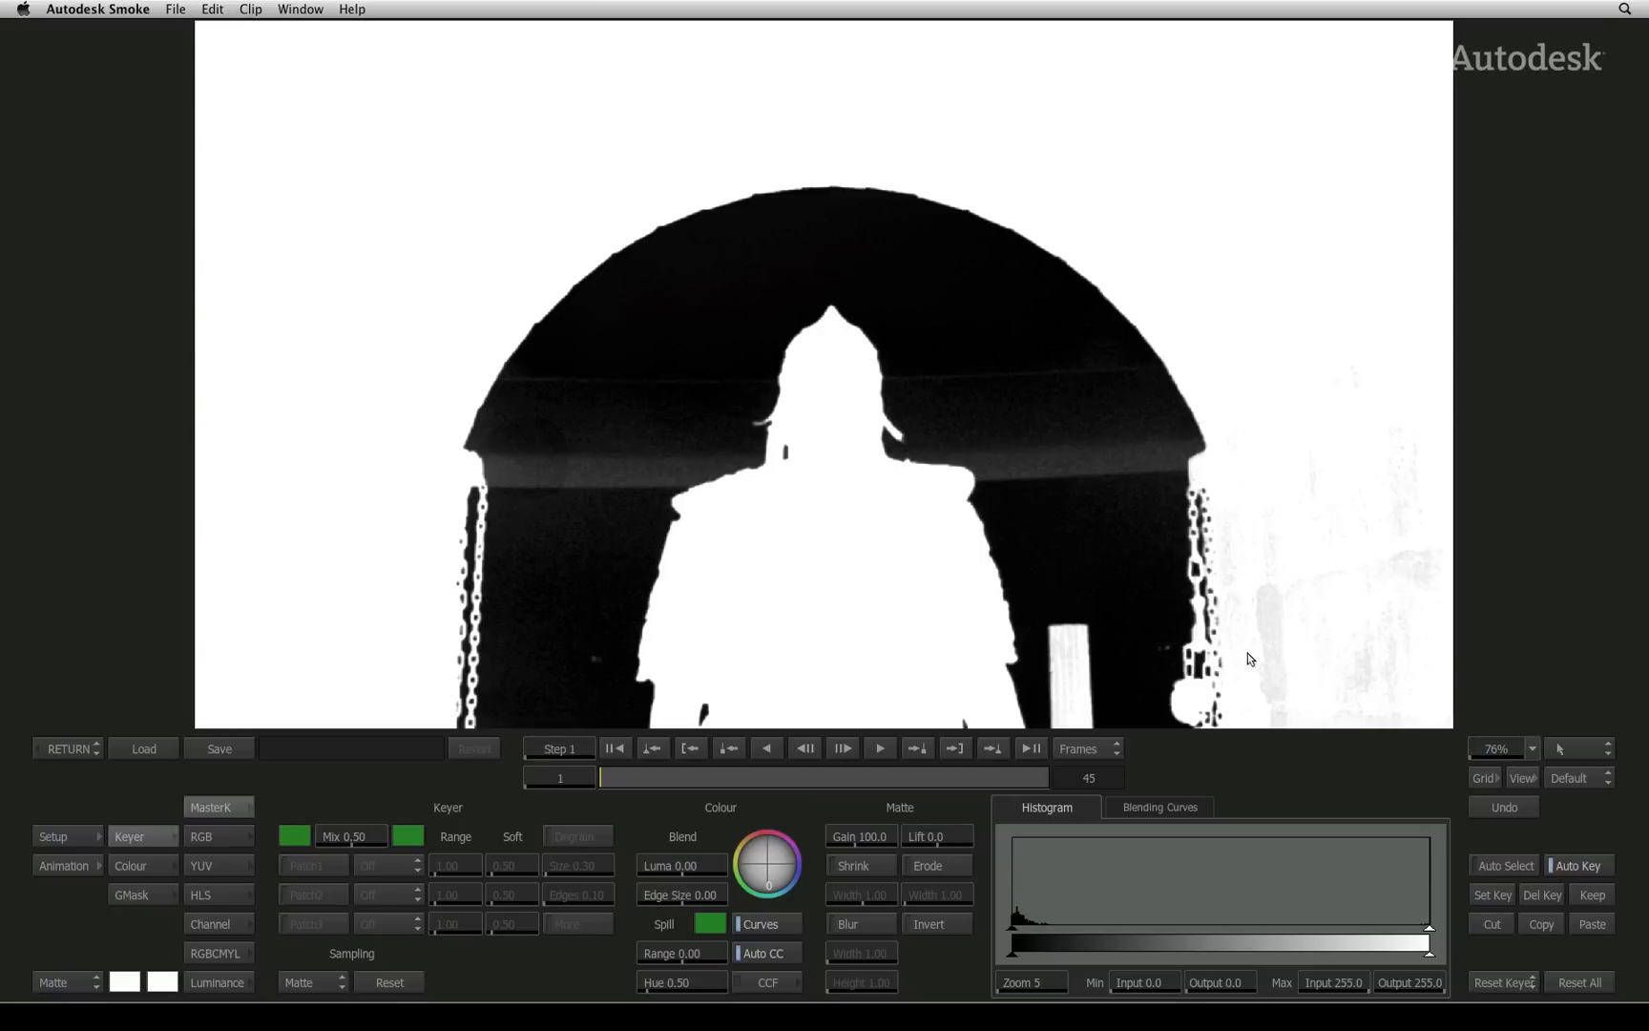
pyautogui.moveTo(1285, 651); pyautogui.dragTo(1276, 651)
pyautogui.moveTo(1012, 930)
pyautogui.mouseDown()
pyautogui.moveTo(1104, 929)
pyautogui.moveTo(995, 929)
pyautogui.mouseUp()
pyautogui.moveTo(1430, 929)
pyautogui.mouseDown()
pyautogui.moveTo(1257, 927)
pyautogui.moveTo(1431, 929)
pyautogui.mouseUp()
pyautogui.click(856, 869)
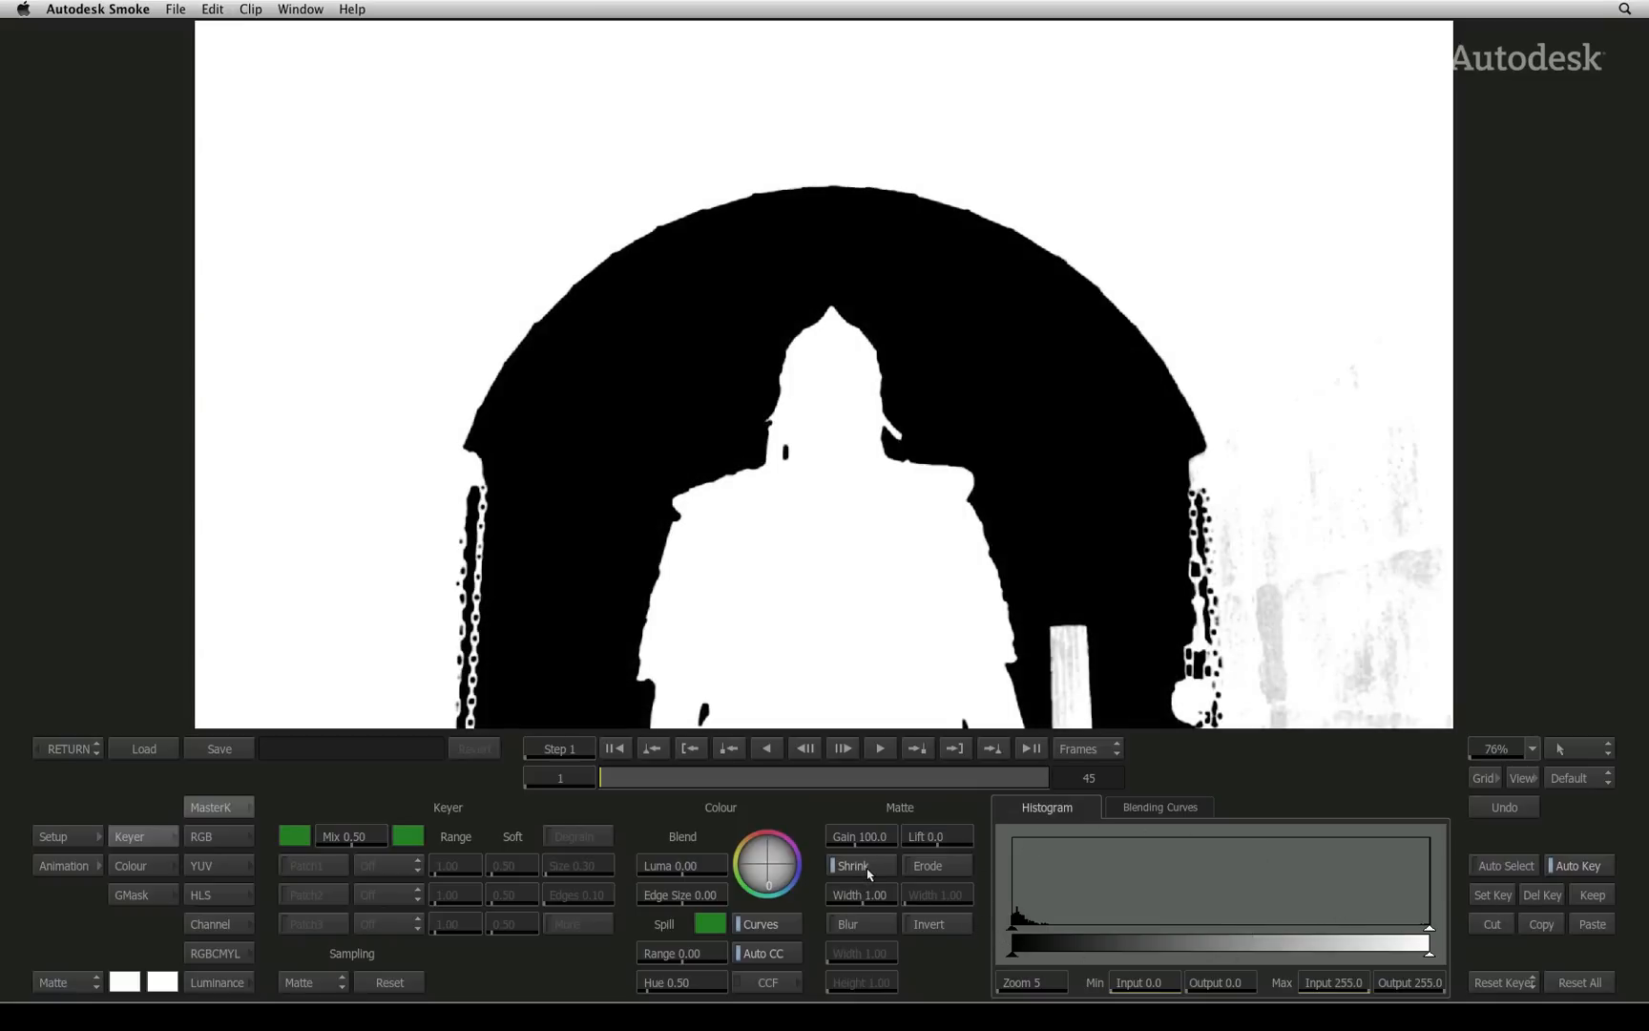
pyautogui.click(867, 873)
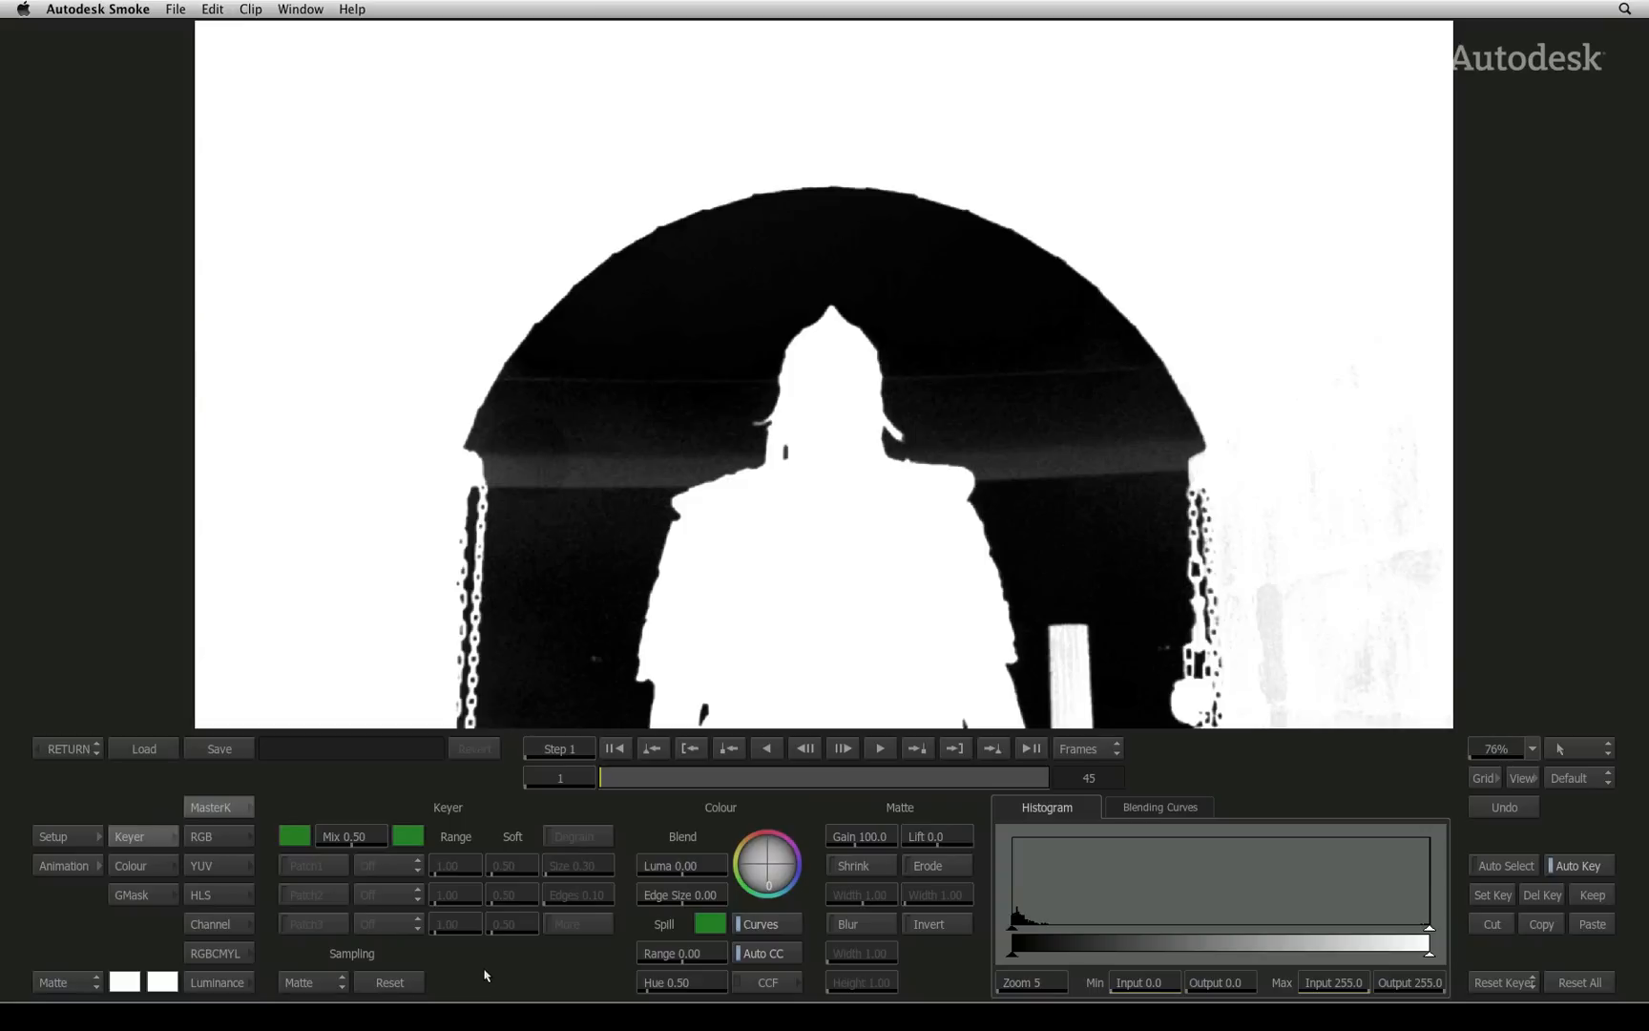
# Step: Sample the grey band behind the gladiator into the first patch
pyautogui.click(338, 980)
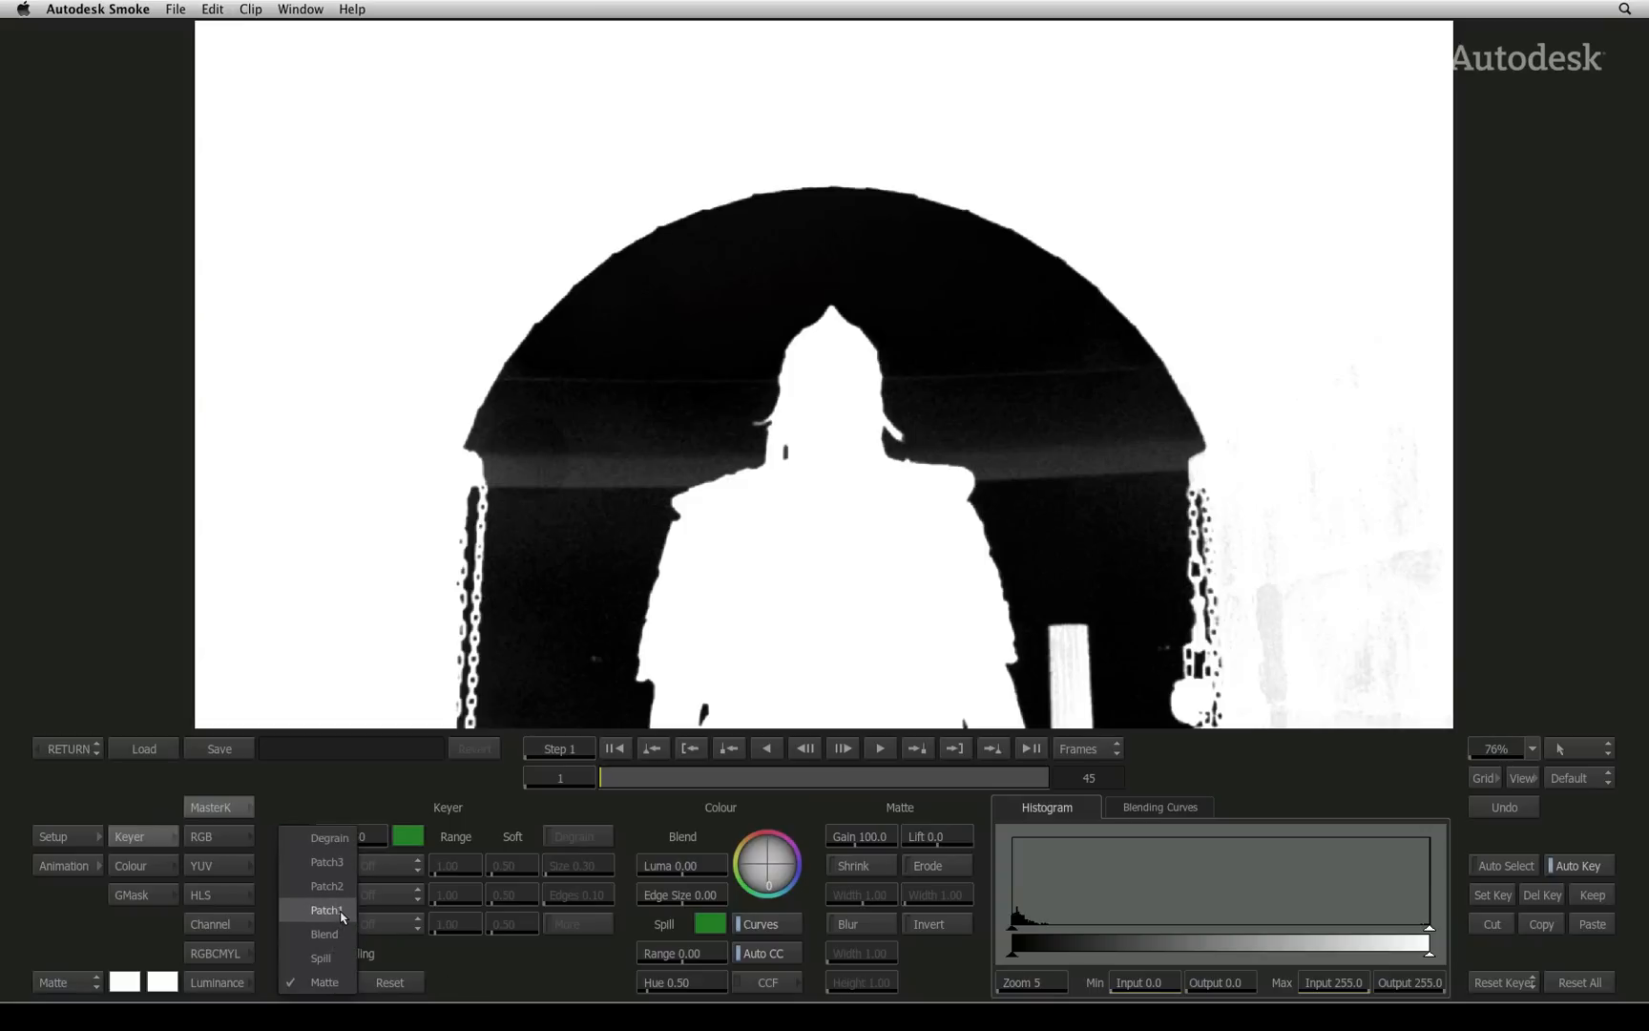
pyautogui.click(328, 910)
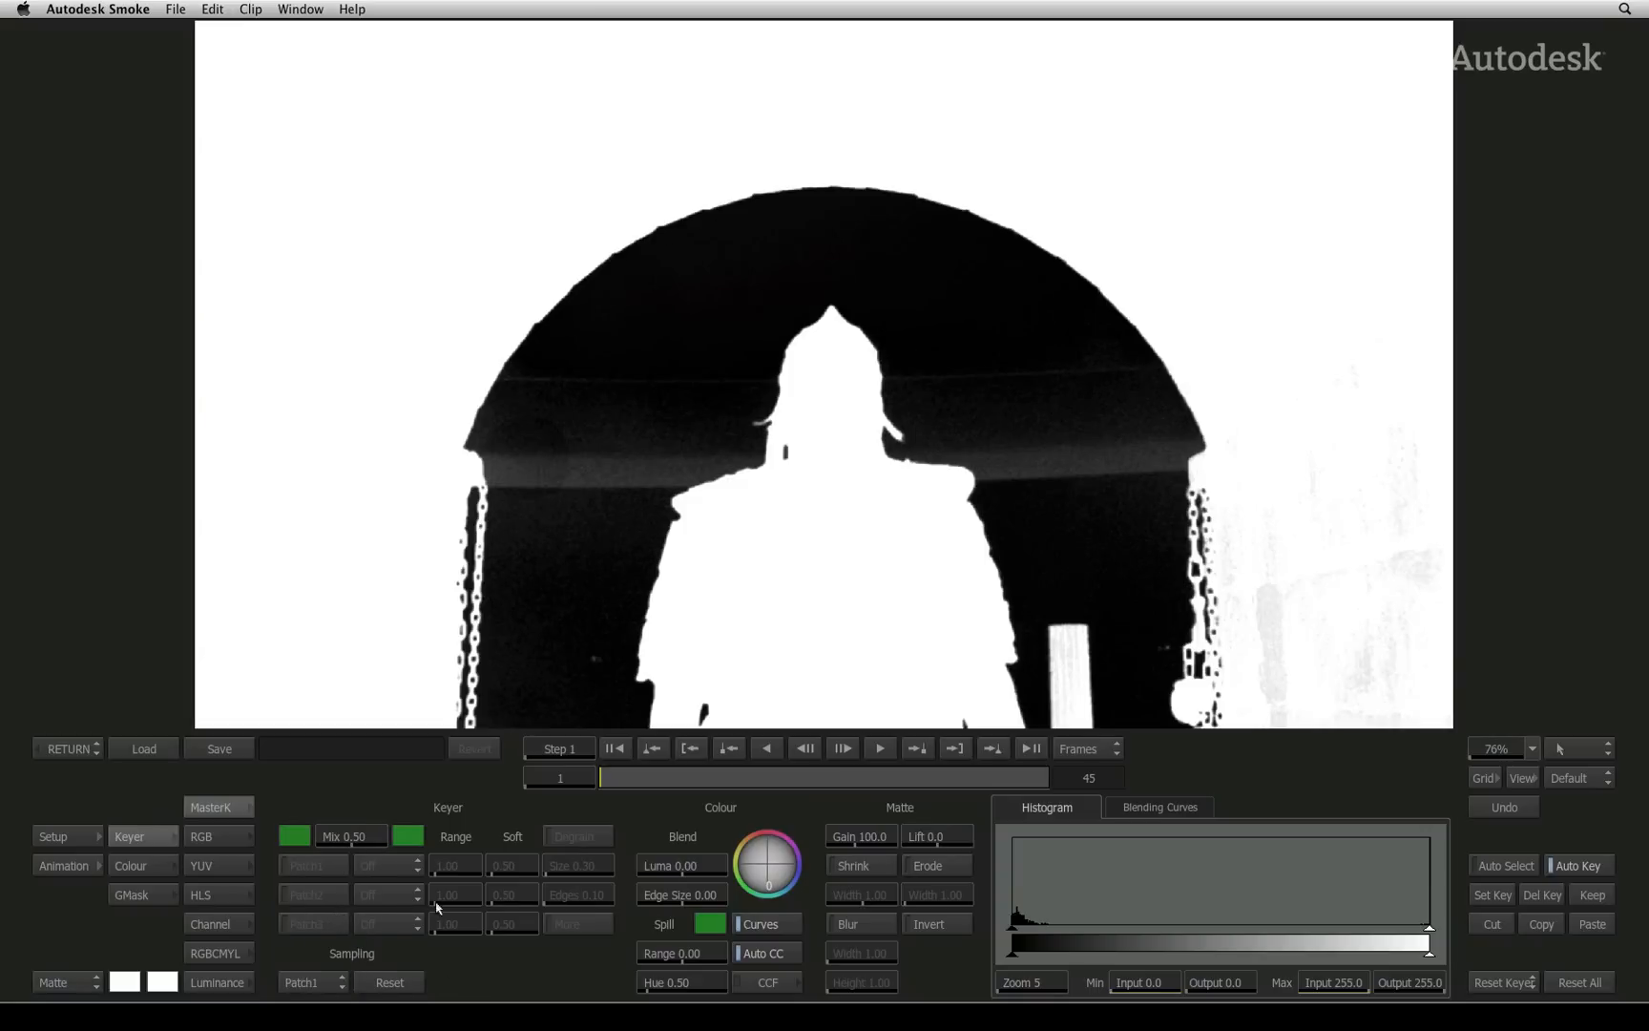
pyautogui.moveTo(1242, 514); pyautogui.dragTo(1341, 615)
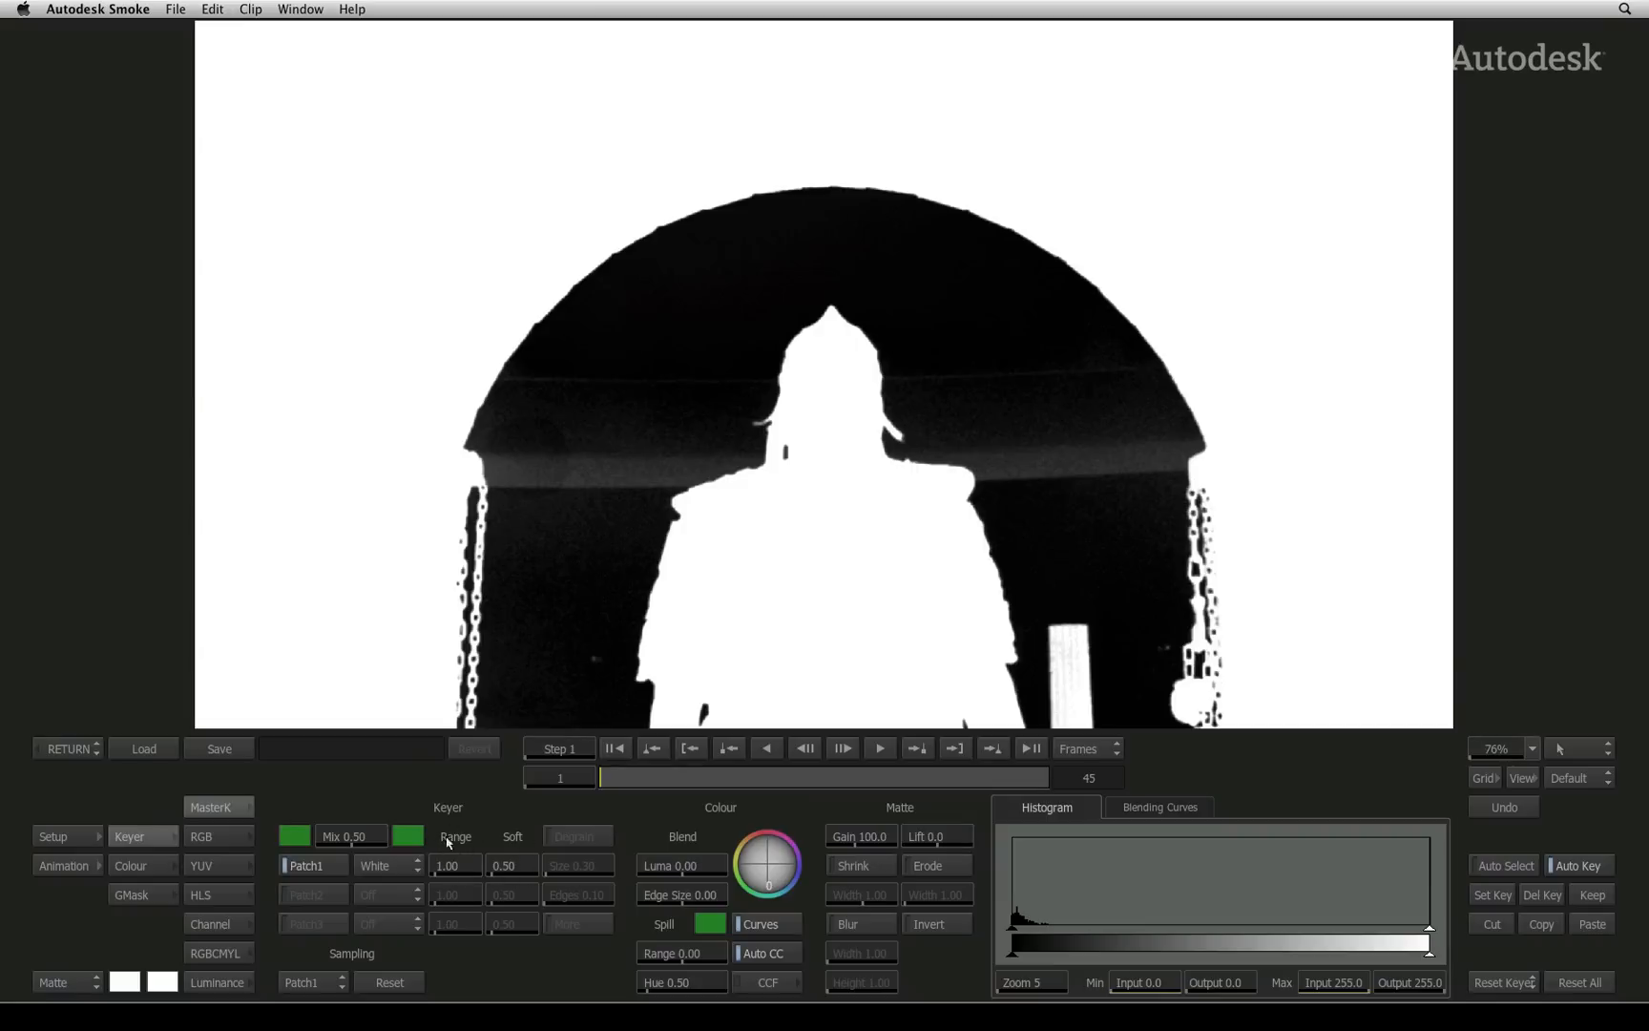
# Step: Sample the grey band into Patch2 as black so the archway turns solid black
pyautogui.click(314, 982)
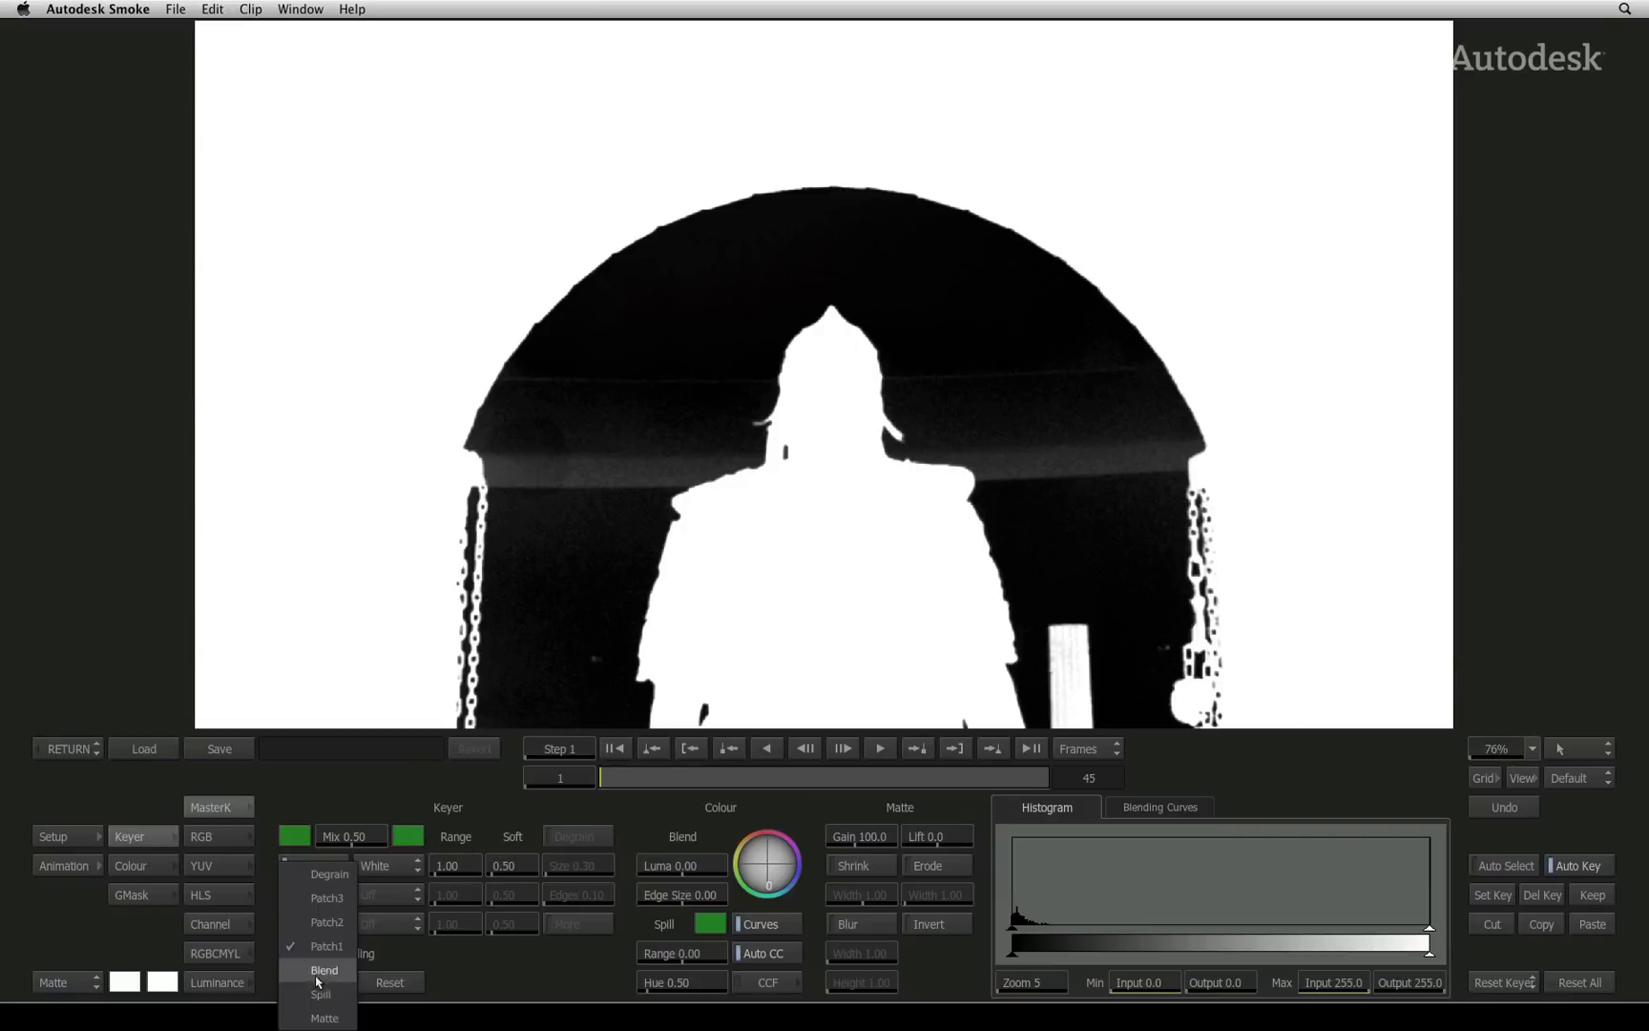
pyautogui.click(348, 924)
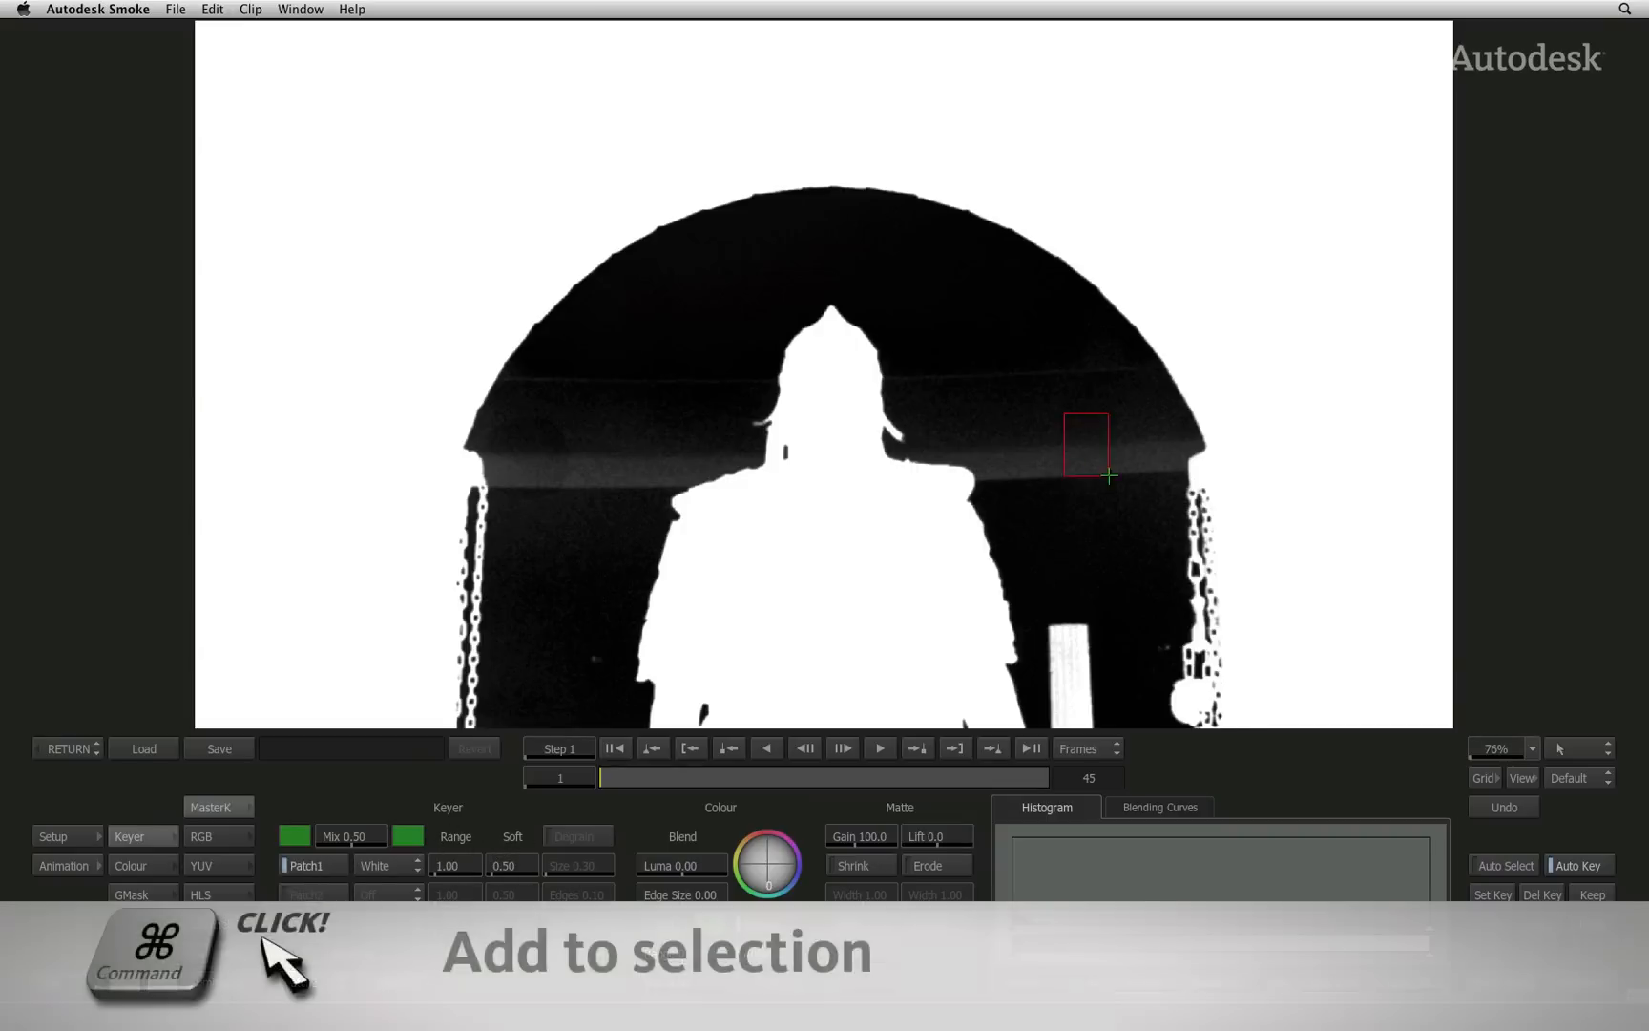
pyautogui.keyDown('super'); pyautogui.click(1110, 476); pyautogui.keyUp('super')
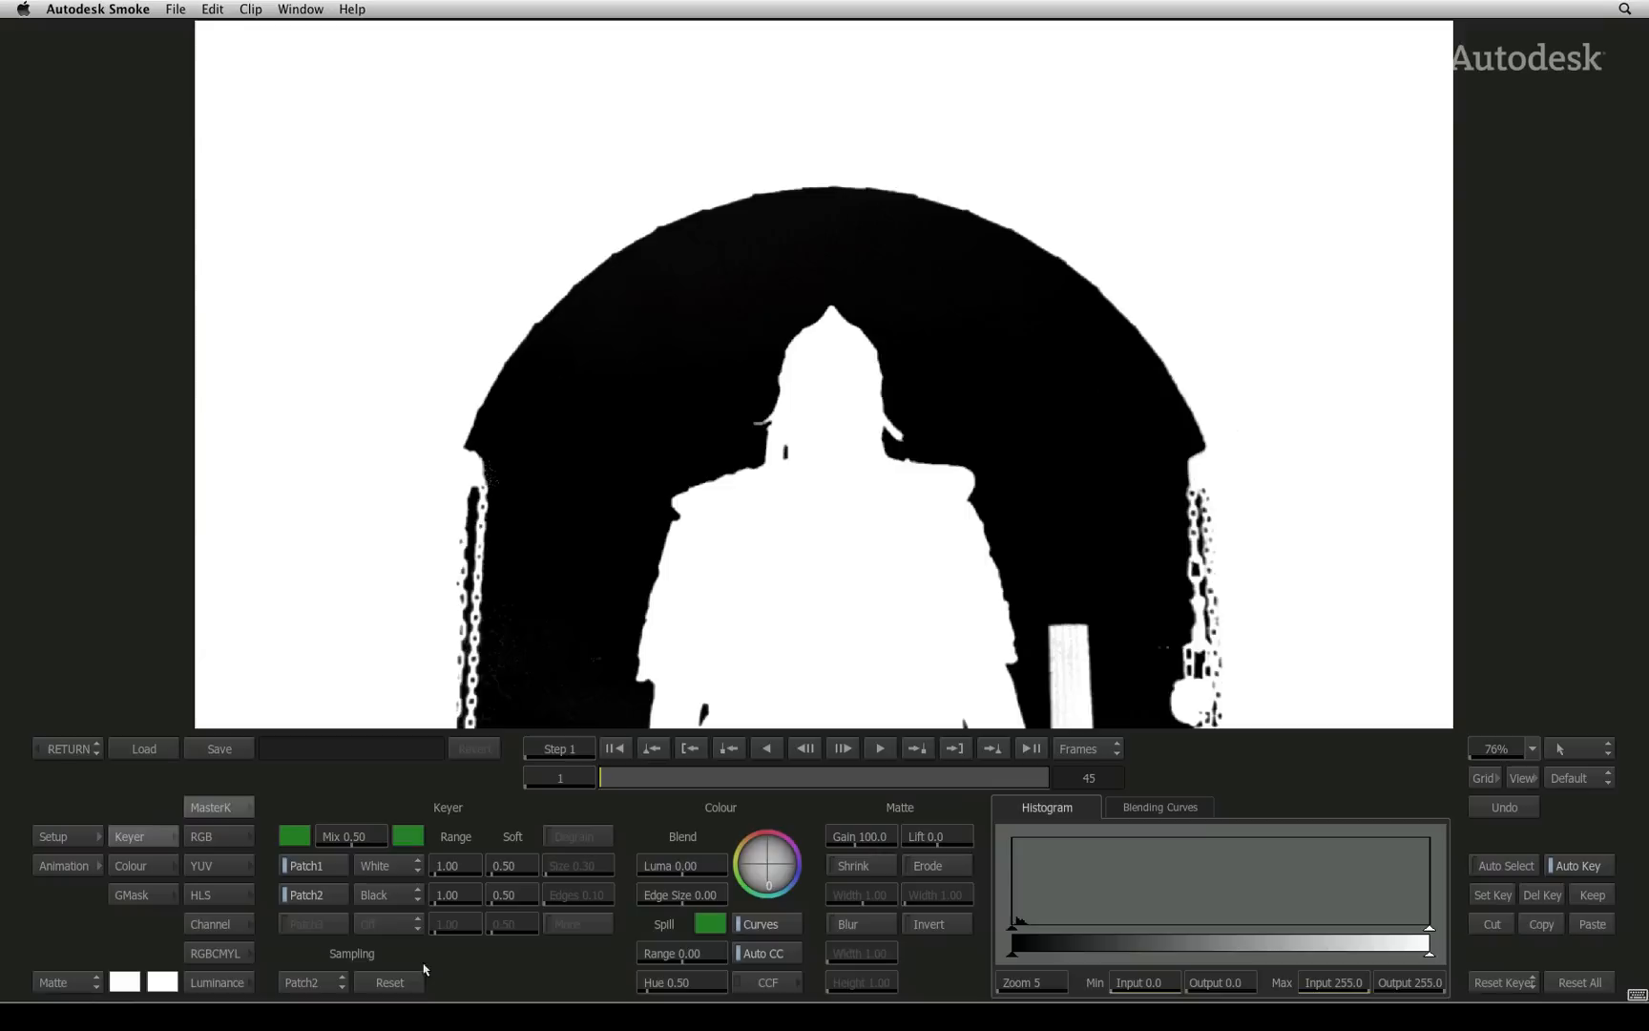
# Step: Show the composited result and lower the spill range to about -0.83
pyautogui.click(67, 982)
pyautogui.press('F4')
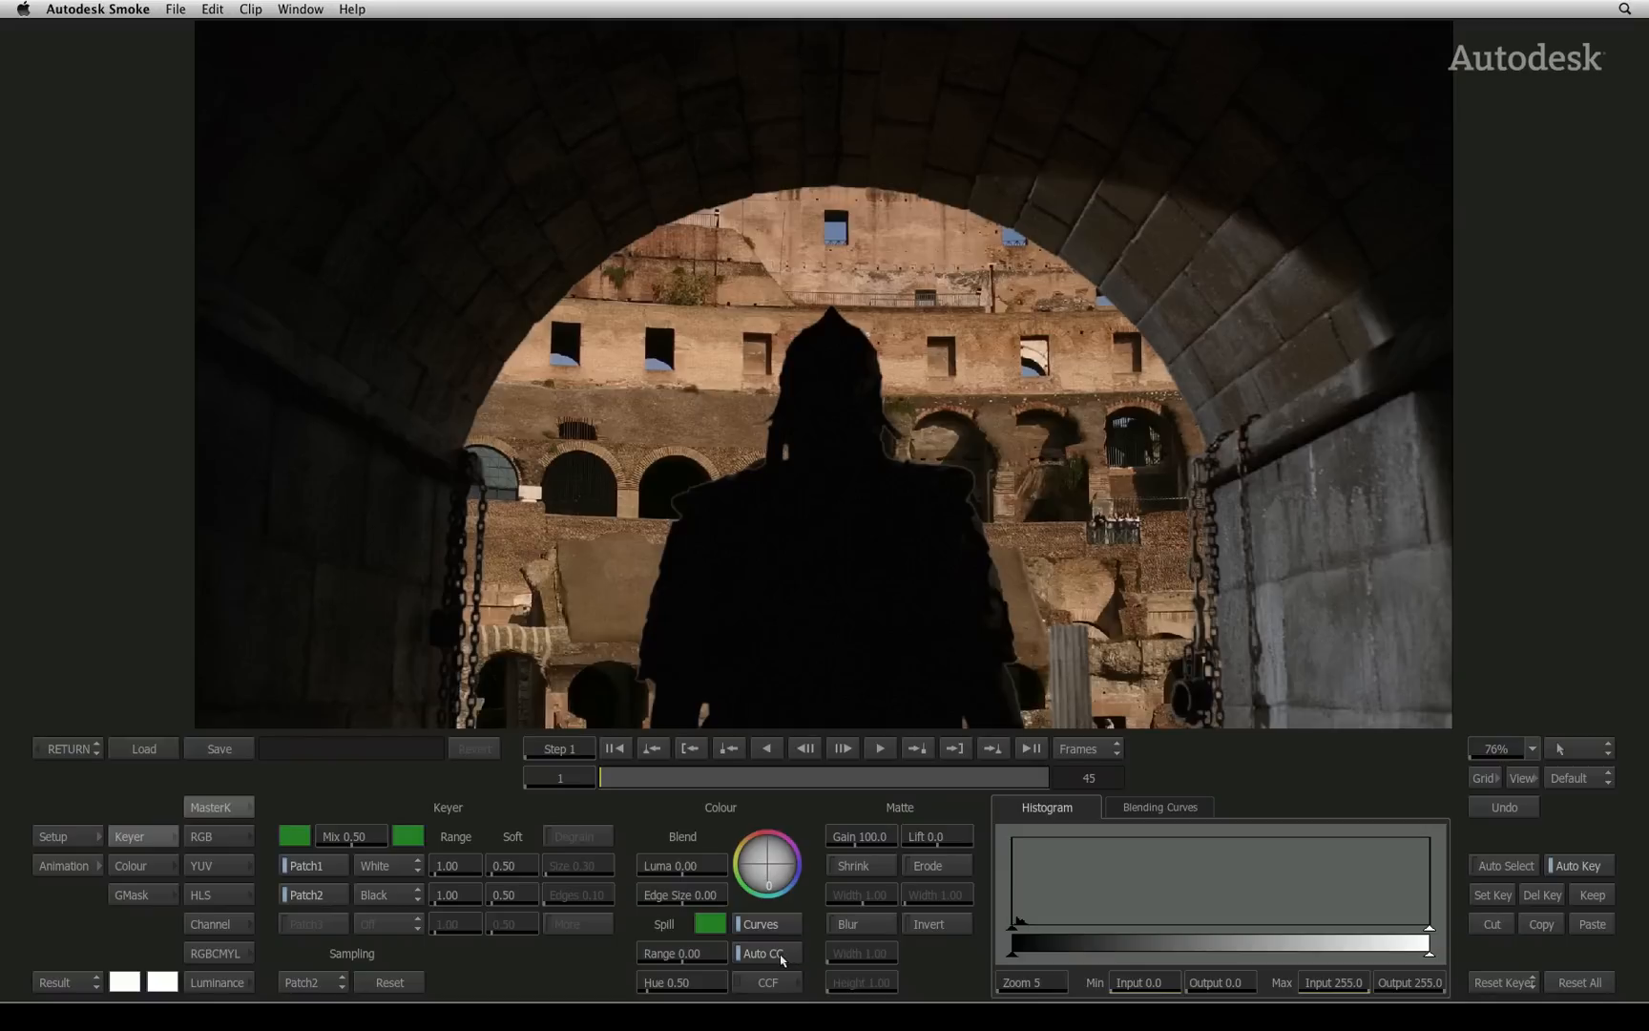
pyautogui.moveTo(695, 953); pyautogui.dragTo(572, 968)
# Step: Colour-match the gladiator to a sampled backplate area with the Colour Warper, then return to the keyer
pyautogui.click(770, 983)
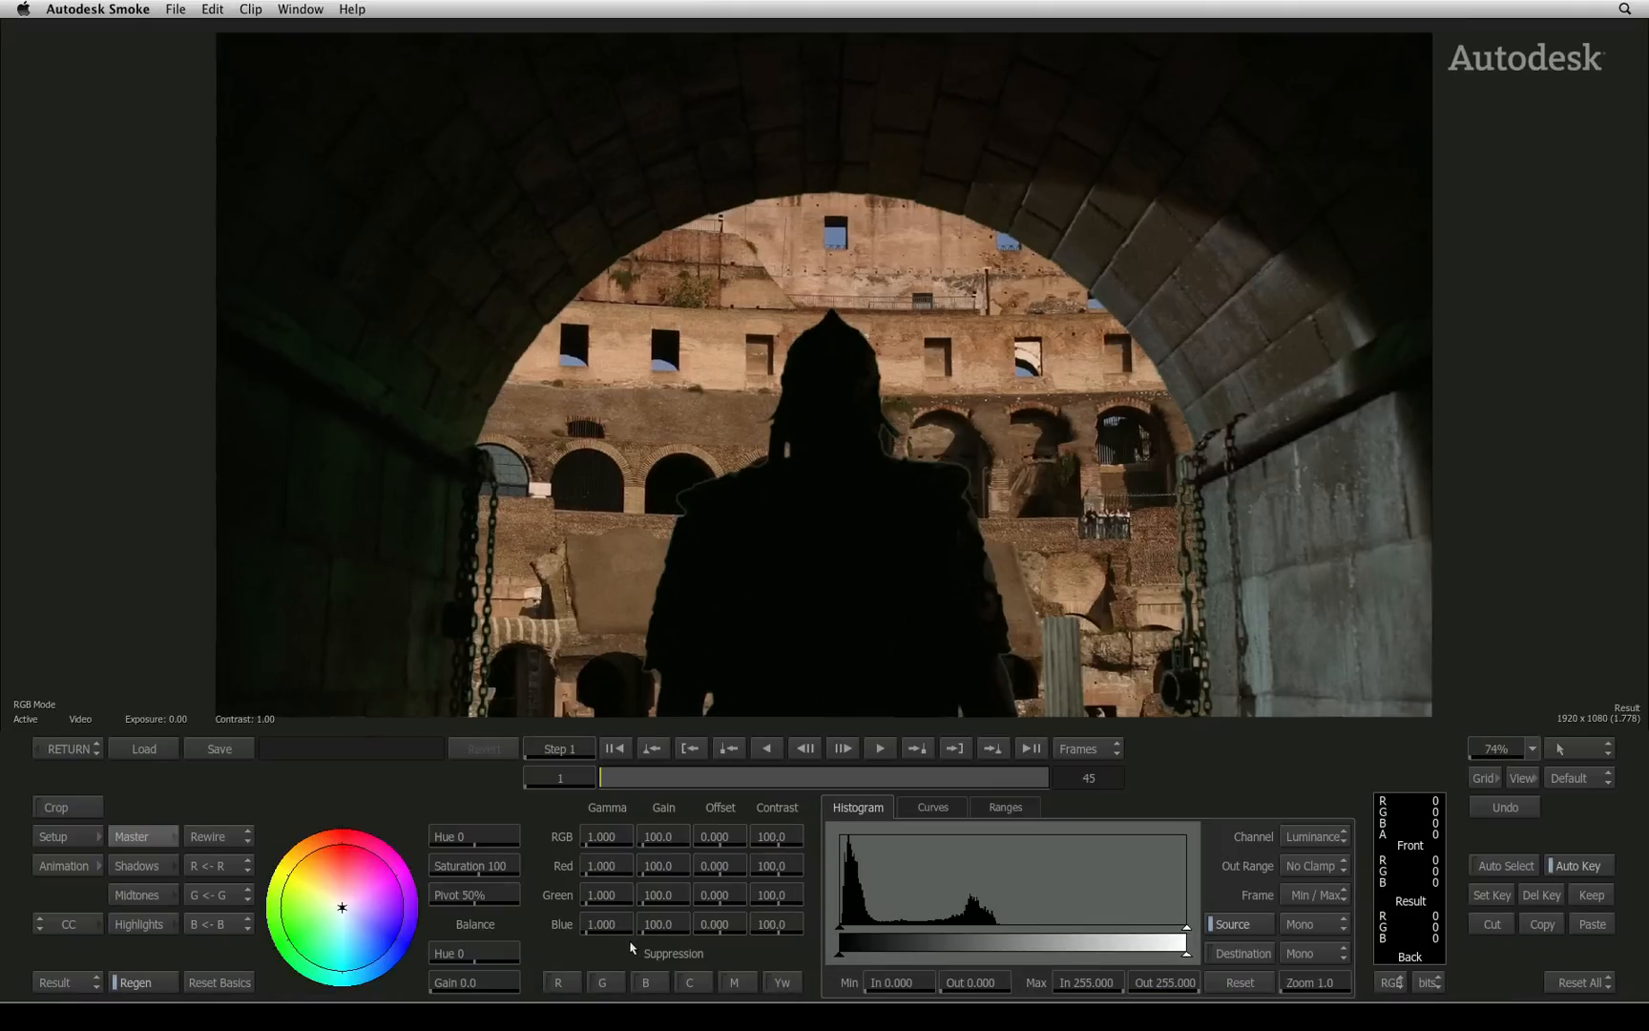
pyautogui.click(67, 924)
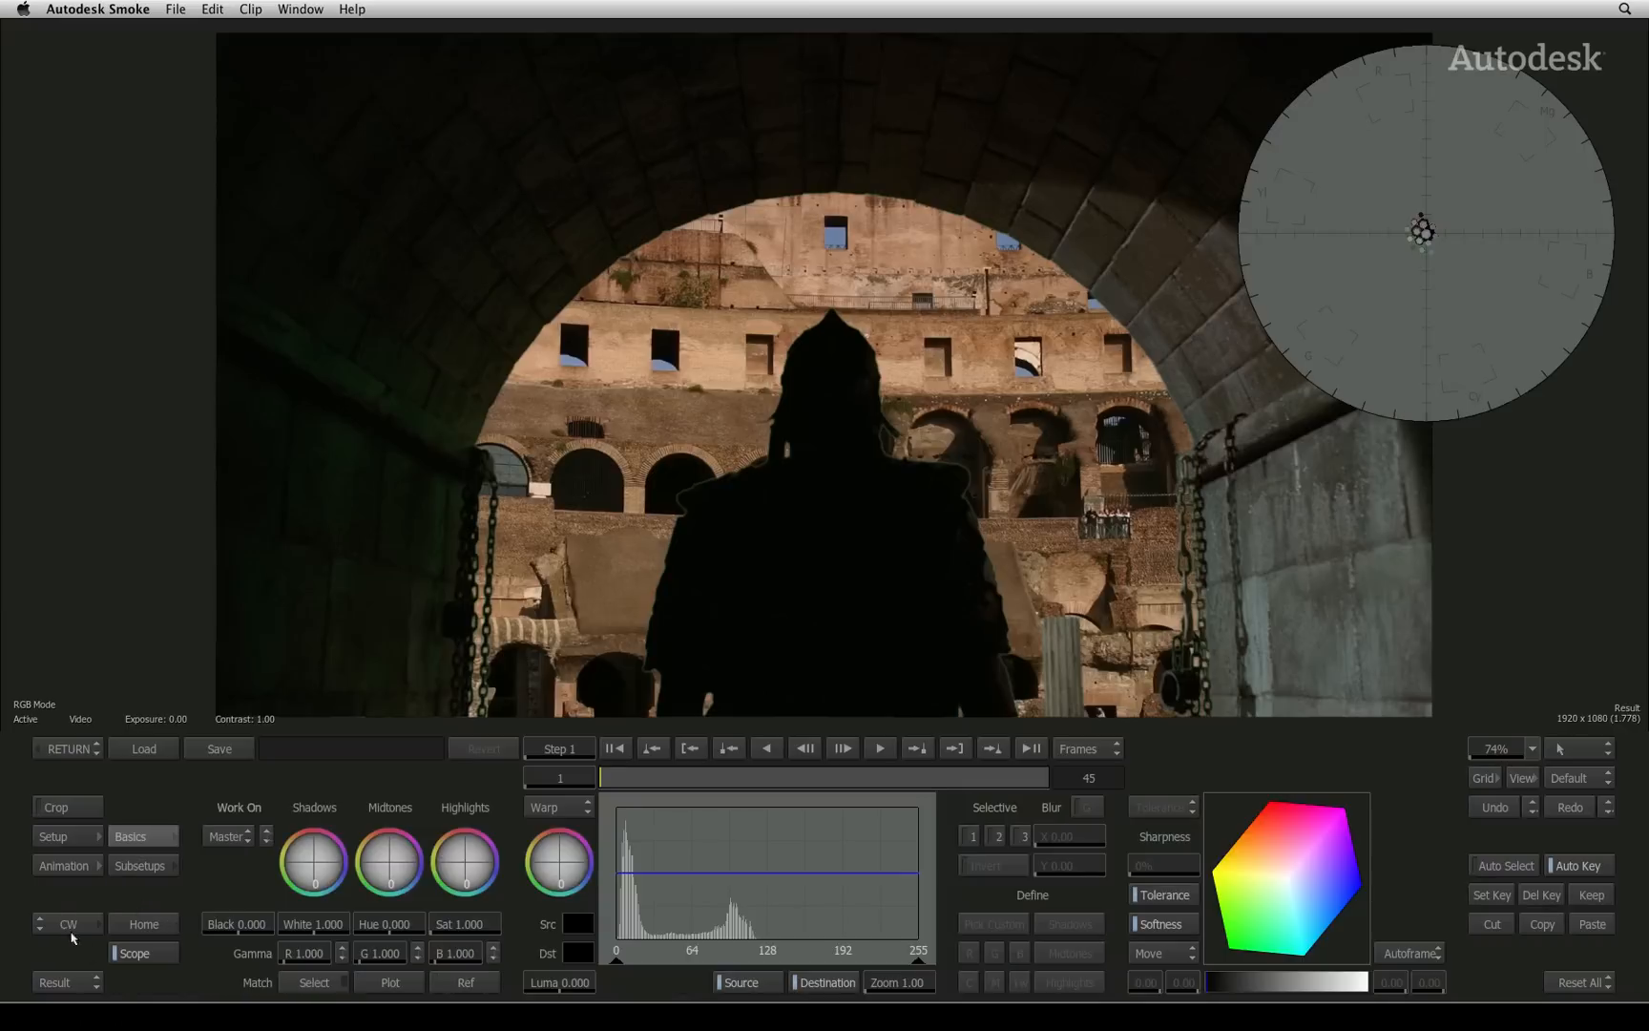
pyautogui.click(313, 982)
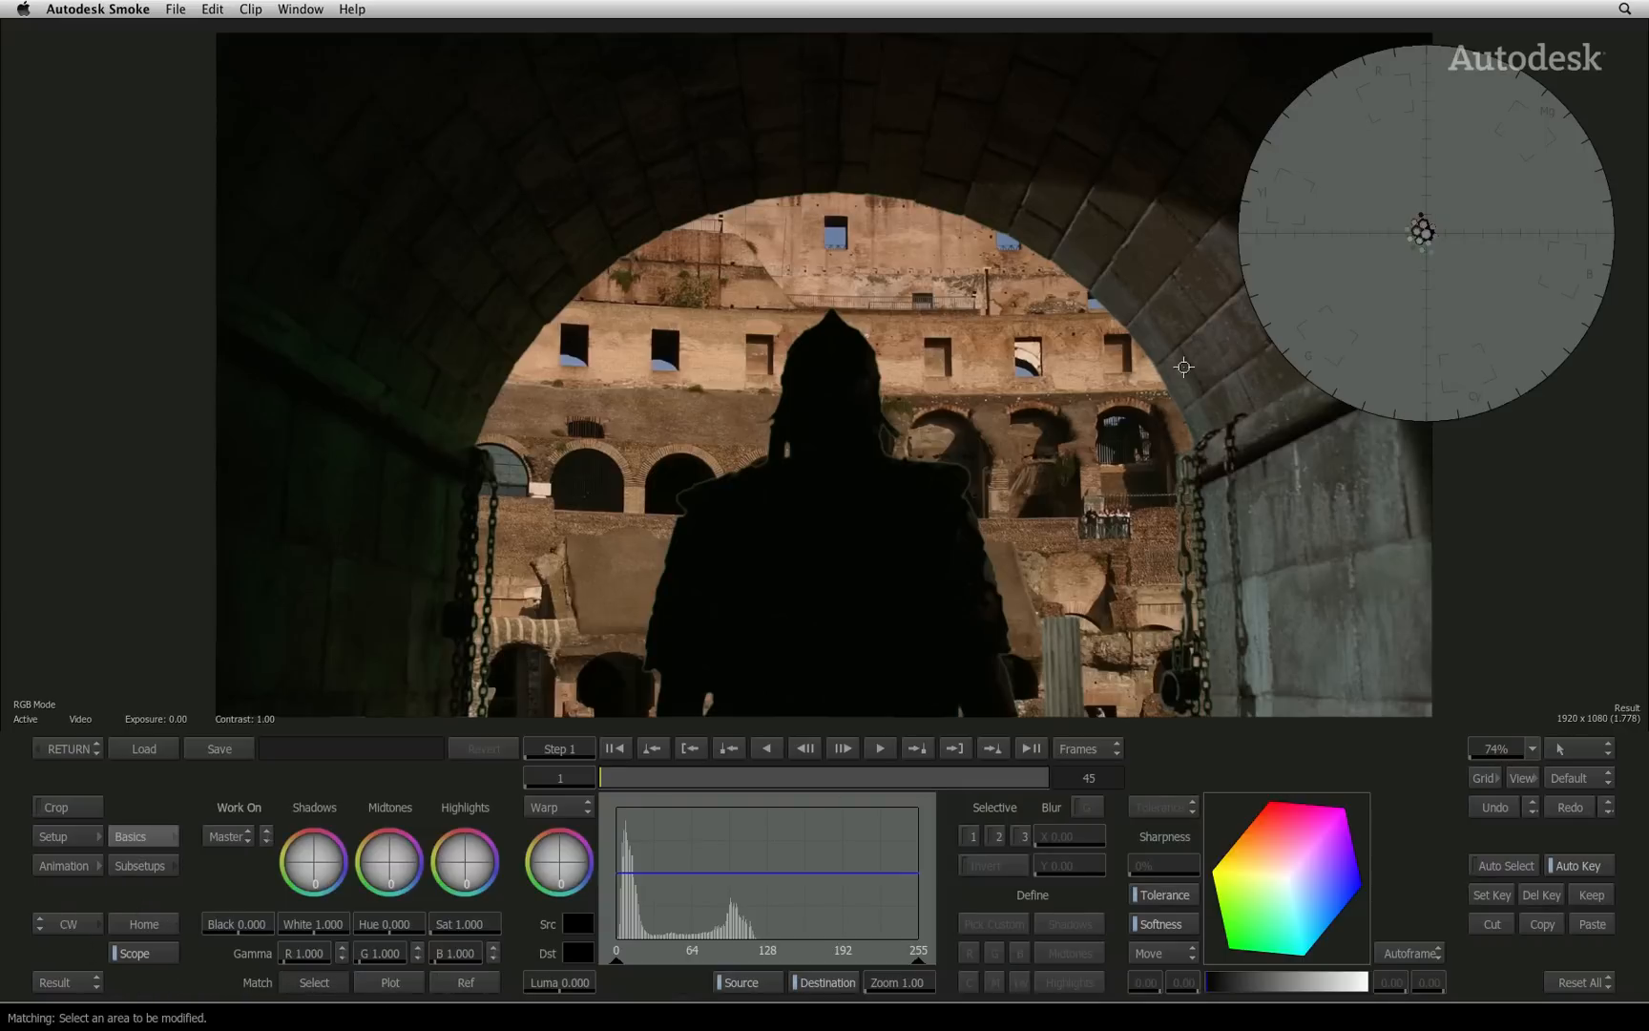
pyautogui.click(314, 982)
pyautogui.moveTo(639, 406); pyautogui.dragTo(725, 447)
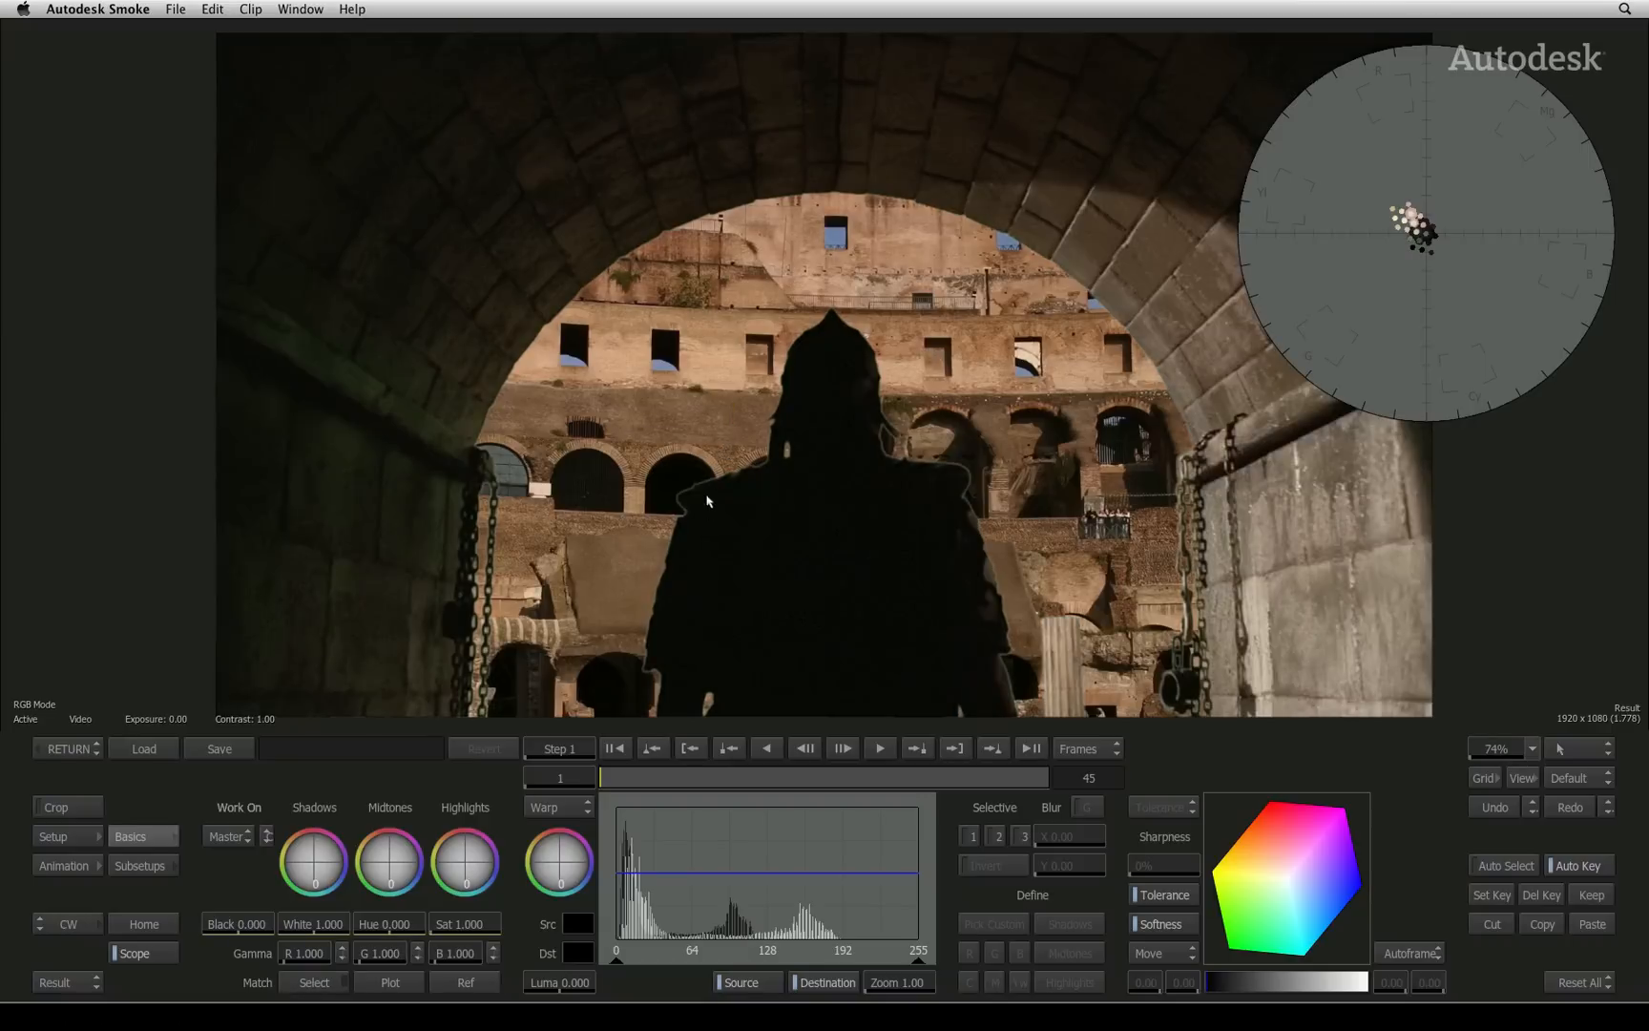
pyautogui.click(72, 753)
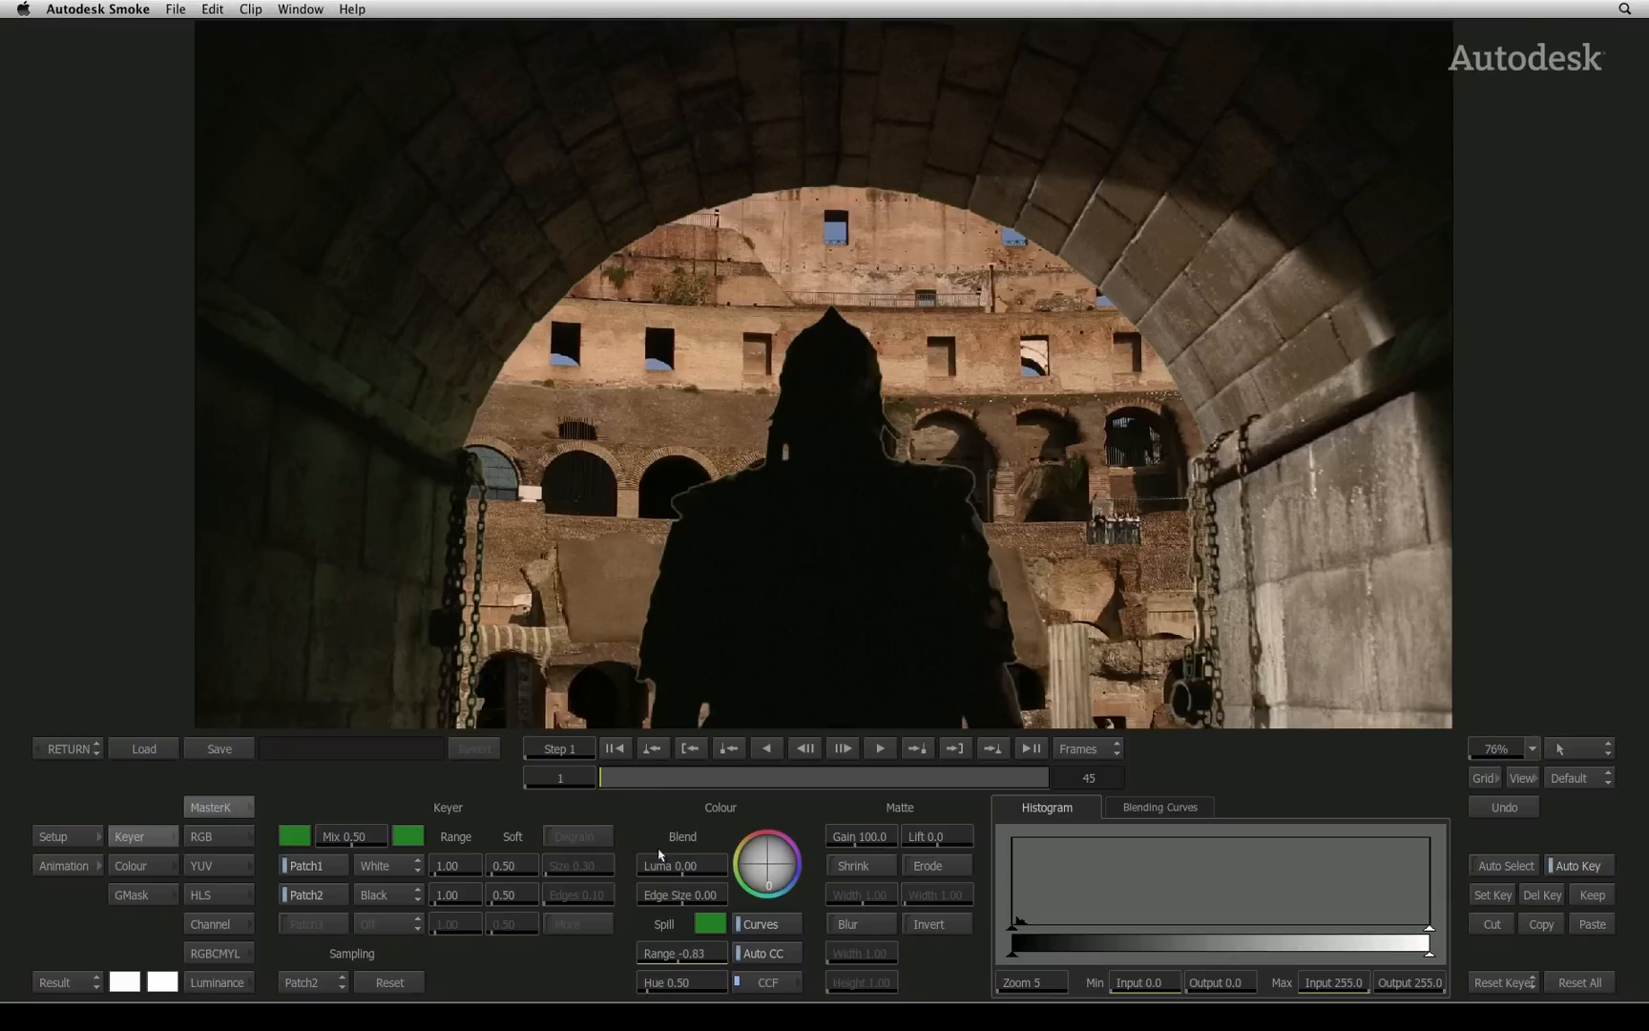
# Step: Lower the edge Blend Luma to about -9.28 to blend the gladiator's edges
pyautogui.moveTo(671, 865); pyautogui.dragTo(376, 851)
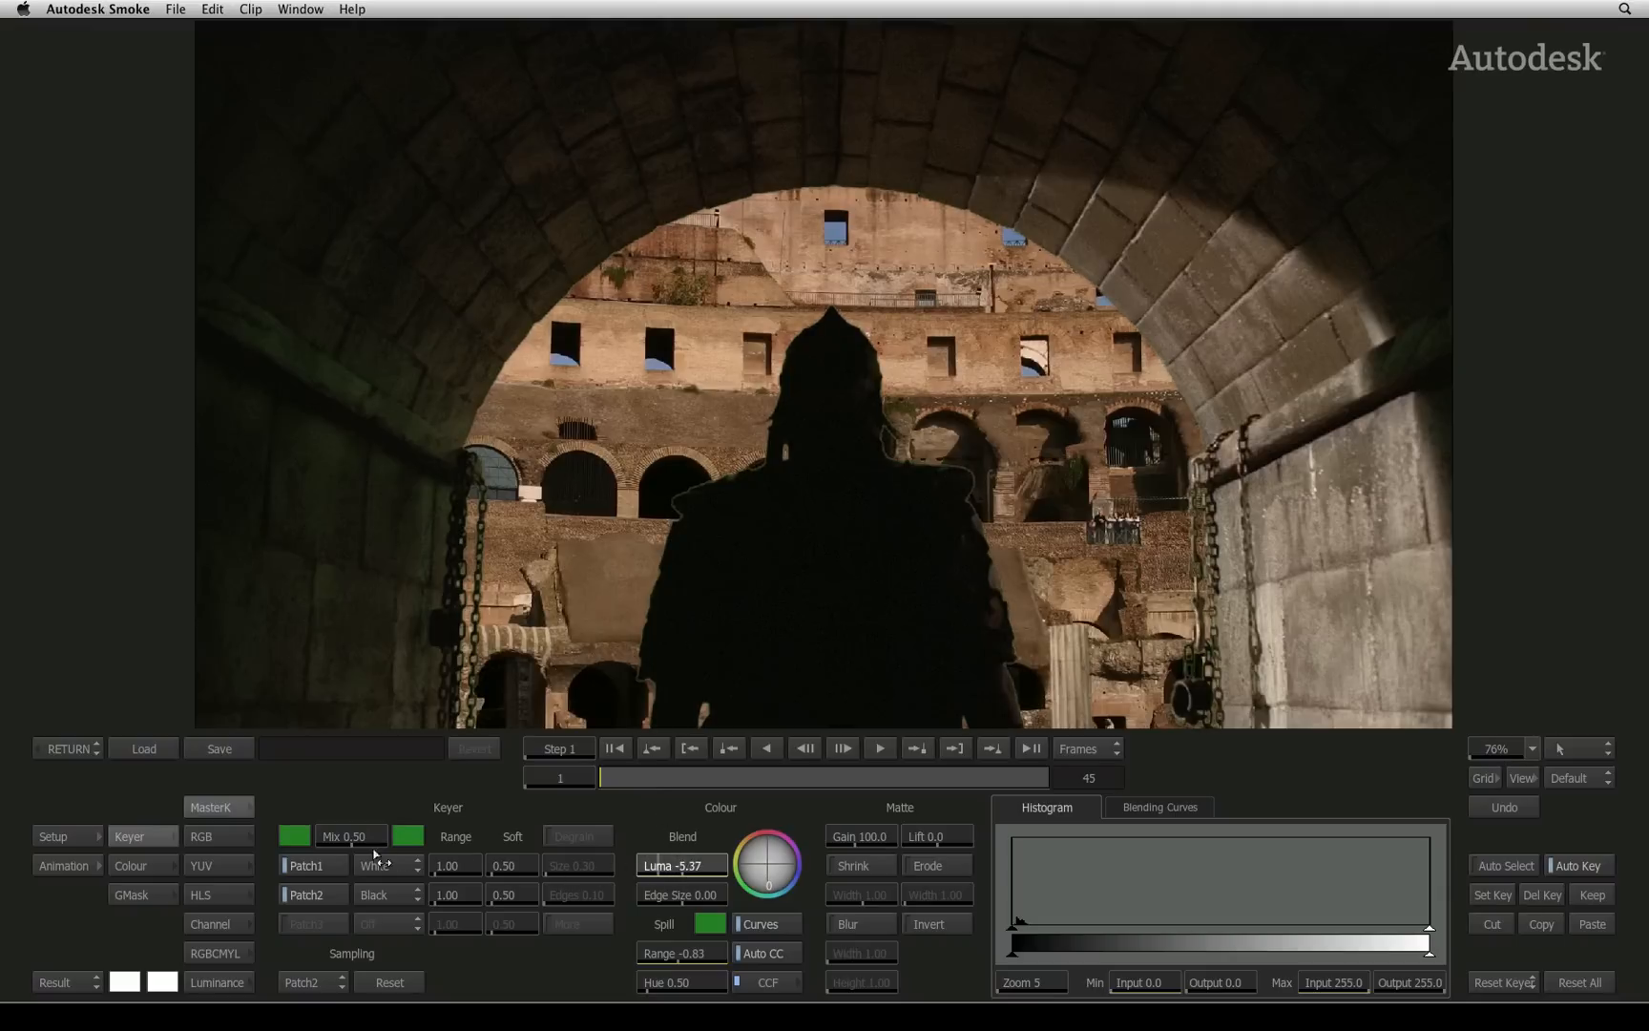
pyautogui.moveTo(375, 852)
pyautogui.mouseDown()
pyautogui.moveTo(362, 782)
pyautogui.moveTo(218, 771)
pyautogui.mouseUp()
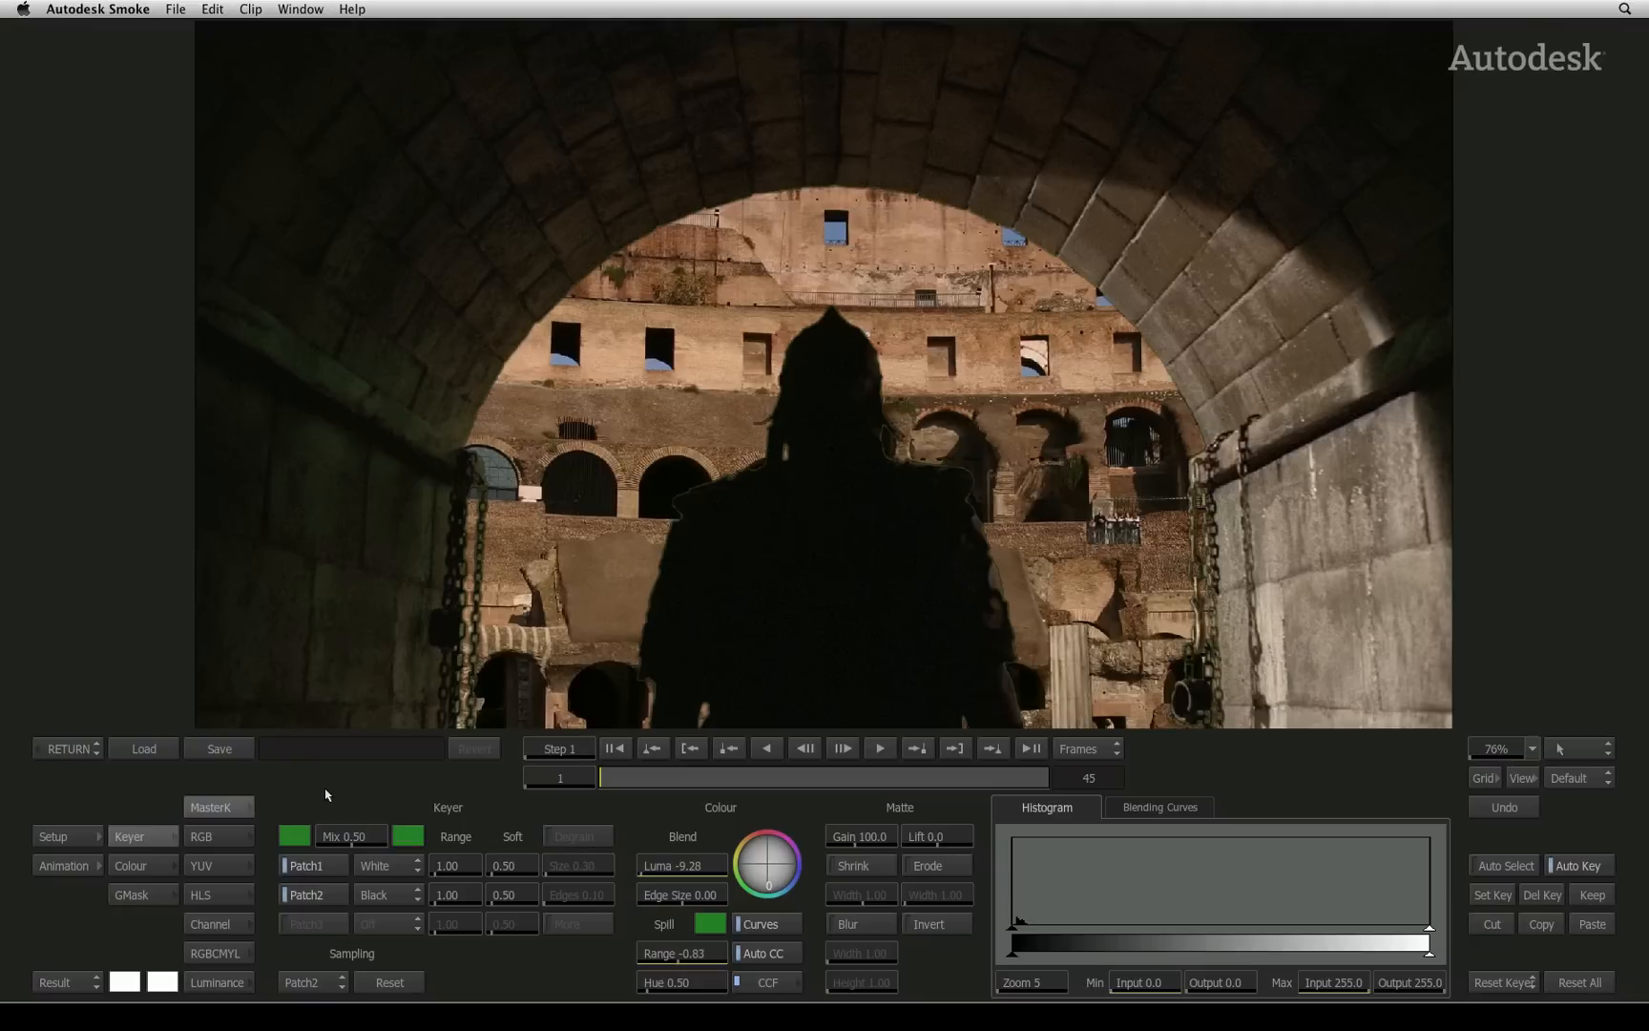
# Step: Switch the viewer to the matte and bring up the GMask masking controls
pyautogui.click(67, 984)
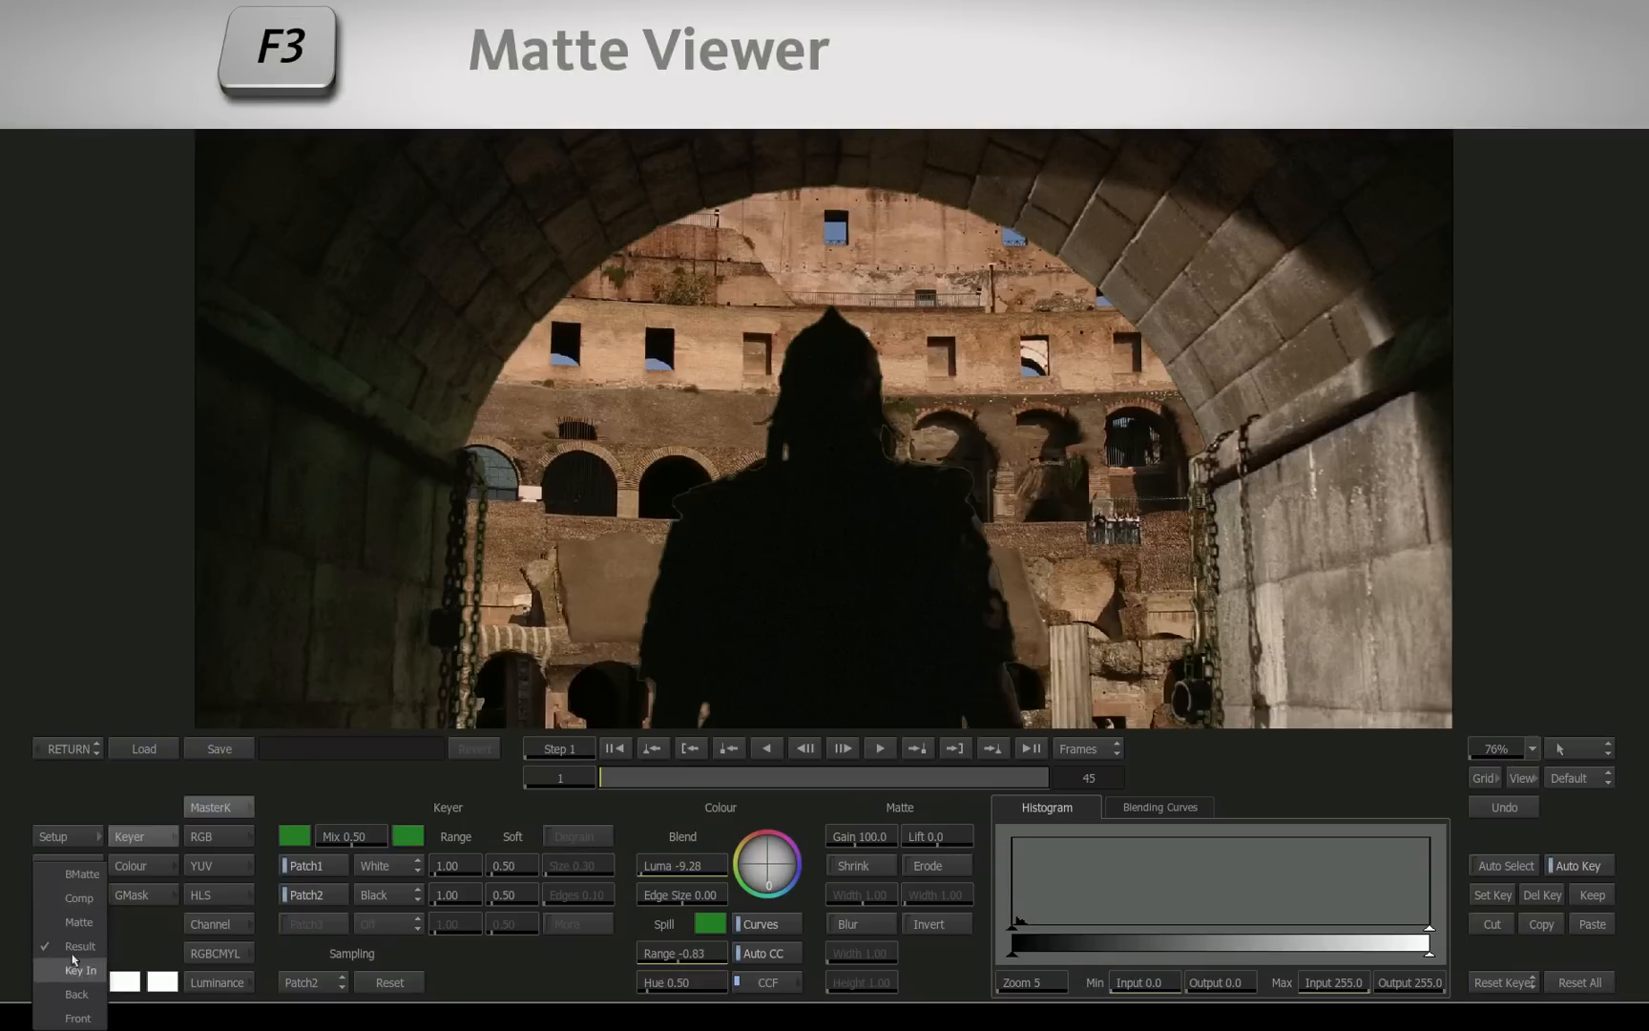
pyautogui.click(67, 981)
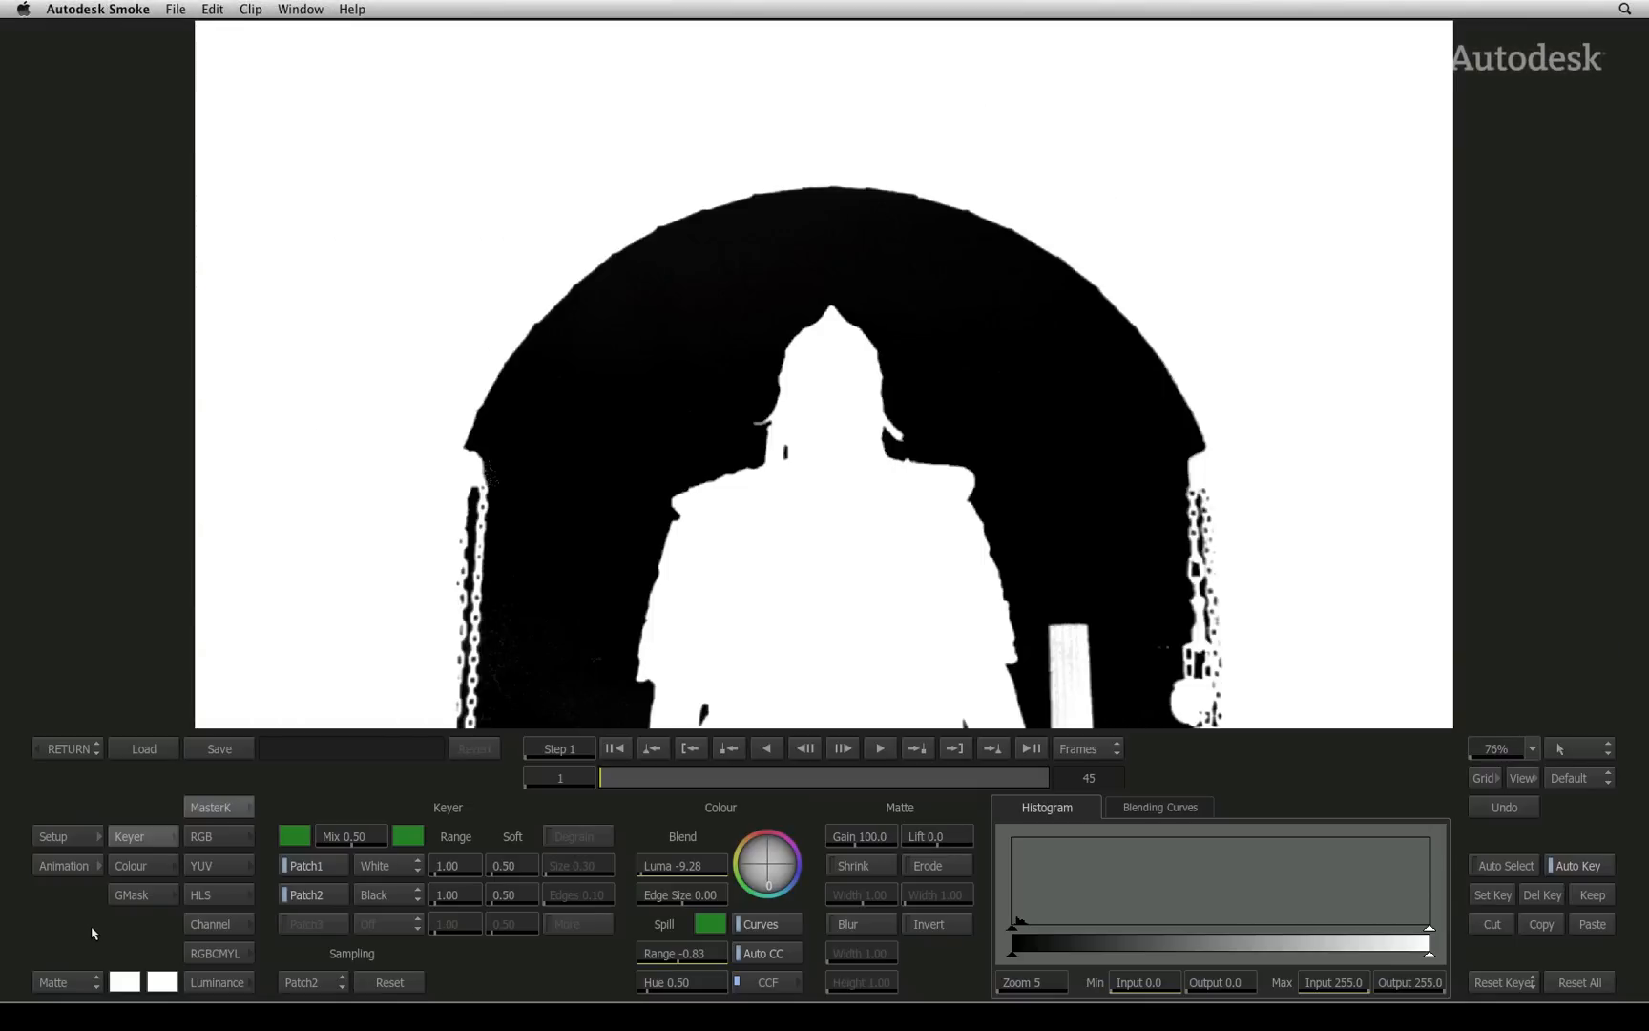
pyautogui.click(138, 894)
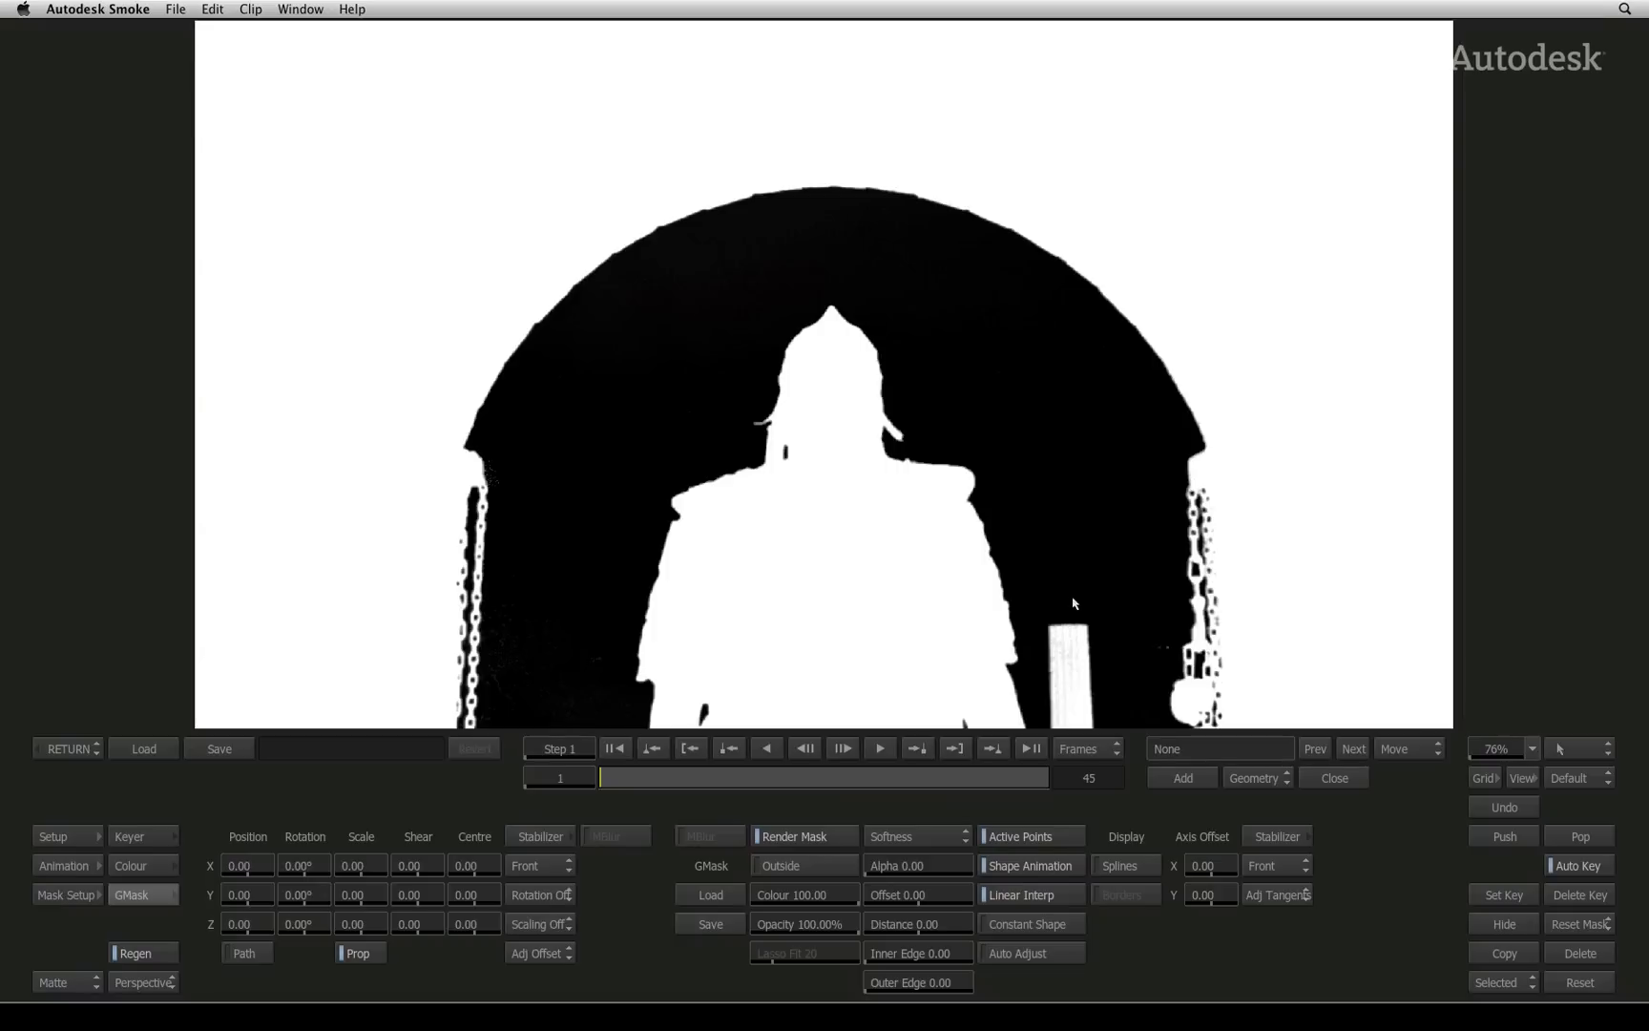
# Step: Draw and close a GMask shape around the pillar at the right of the arch
pyautogui.click(1178, 780)
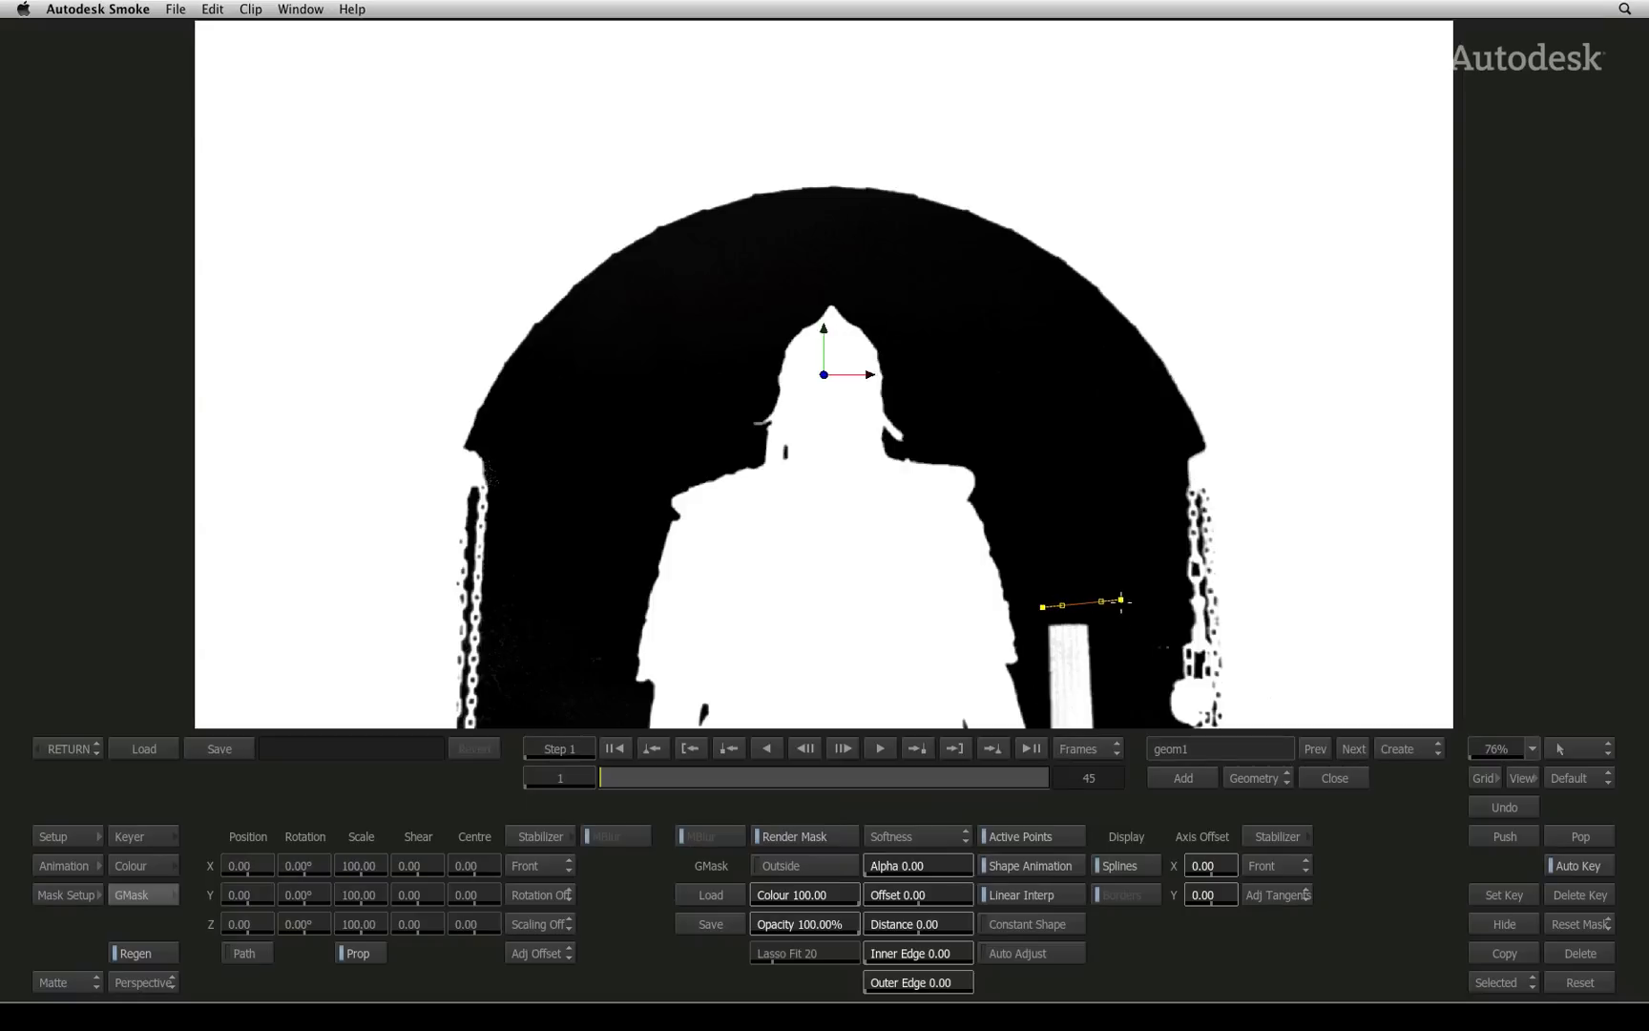
pyautogui.moveTo(1112, 595); pyautogui.dragTo(1132, 616)
pyautogui.click(1132, 725)
pyautogui.click(1039, 728)
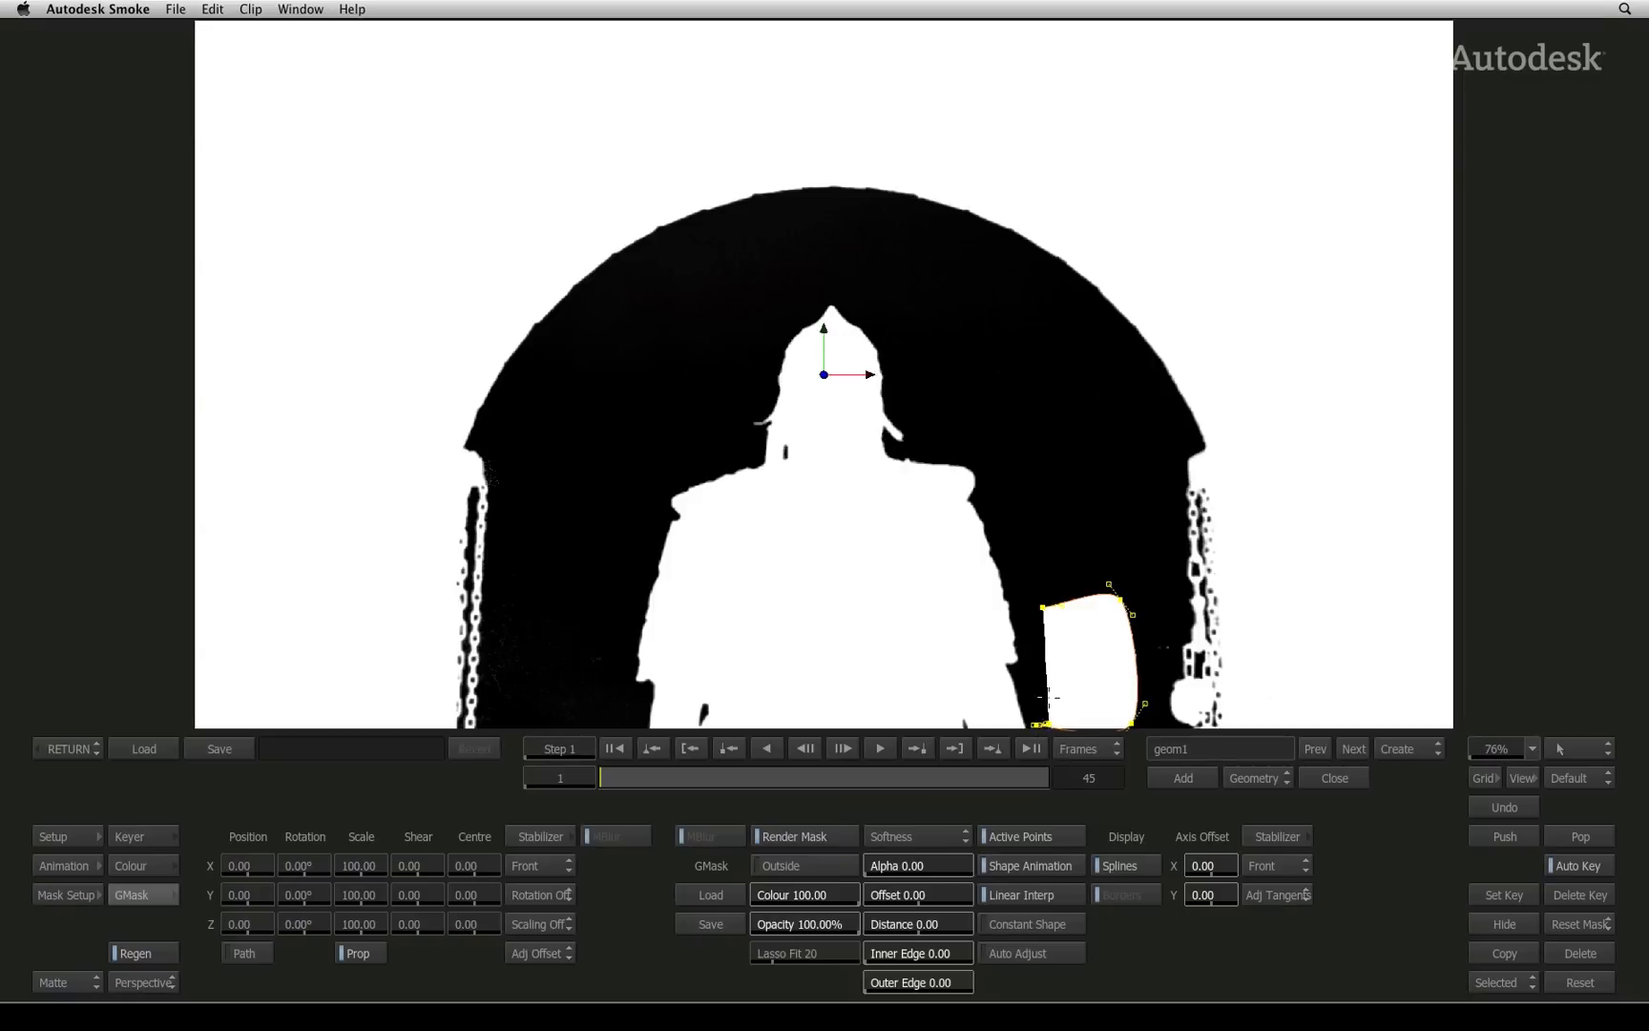
pyautogui.moveTo(1038, 728); pyautogui.dragTo(1025, 707)
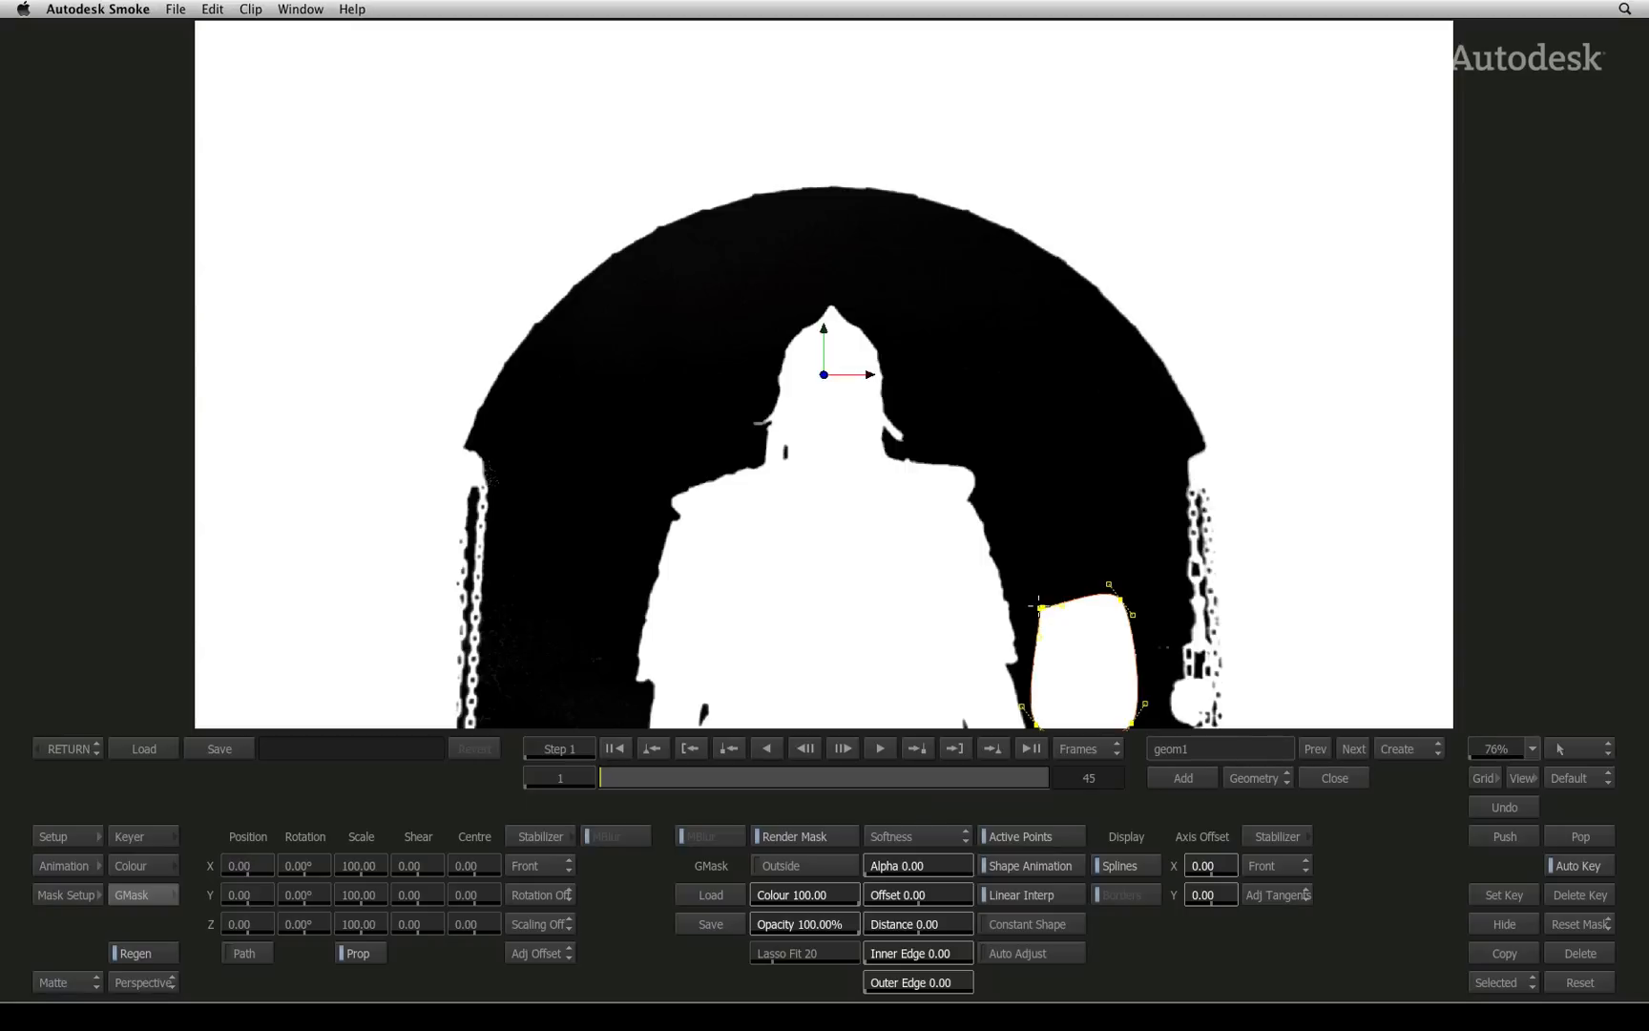
pyautogui.click(1335, 777)
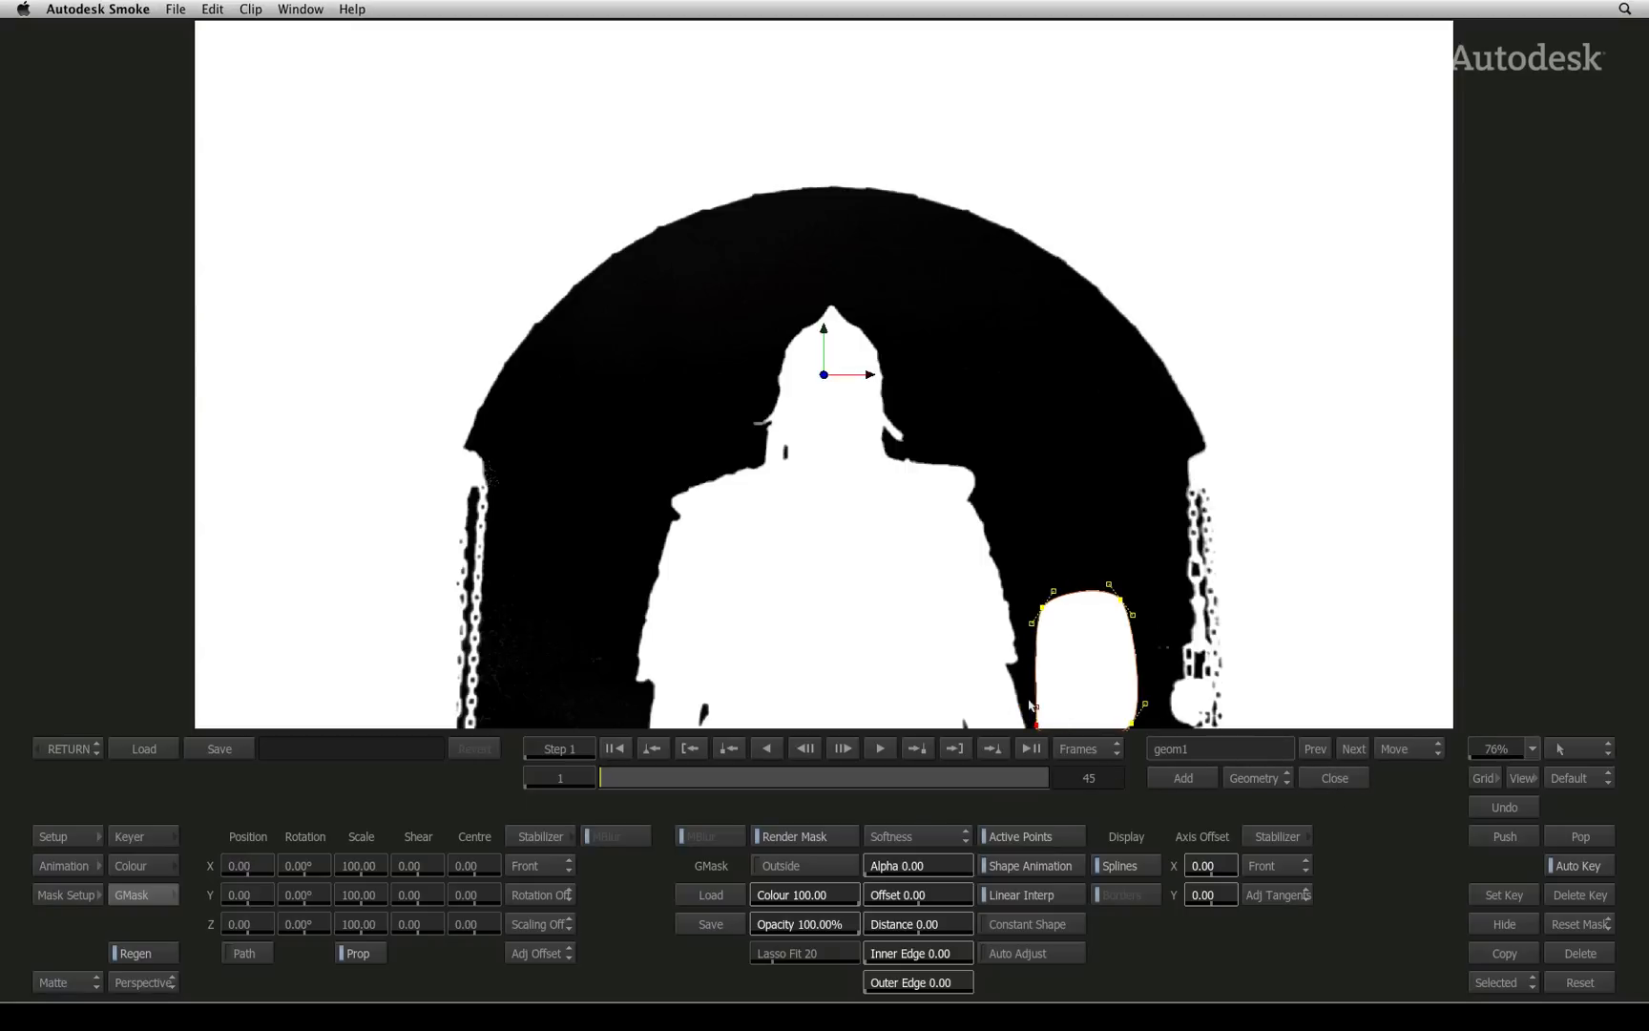
# Step: Reshape the mask's left edge to fit the pillar
pyautogui.click(1038, 625)
pyautogui.moveTo(1040, 630); pyautogui.dragTo(1122, 618)
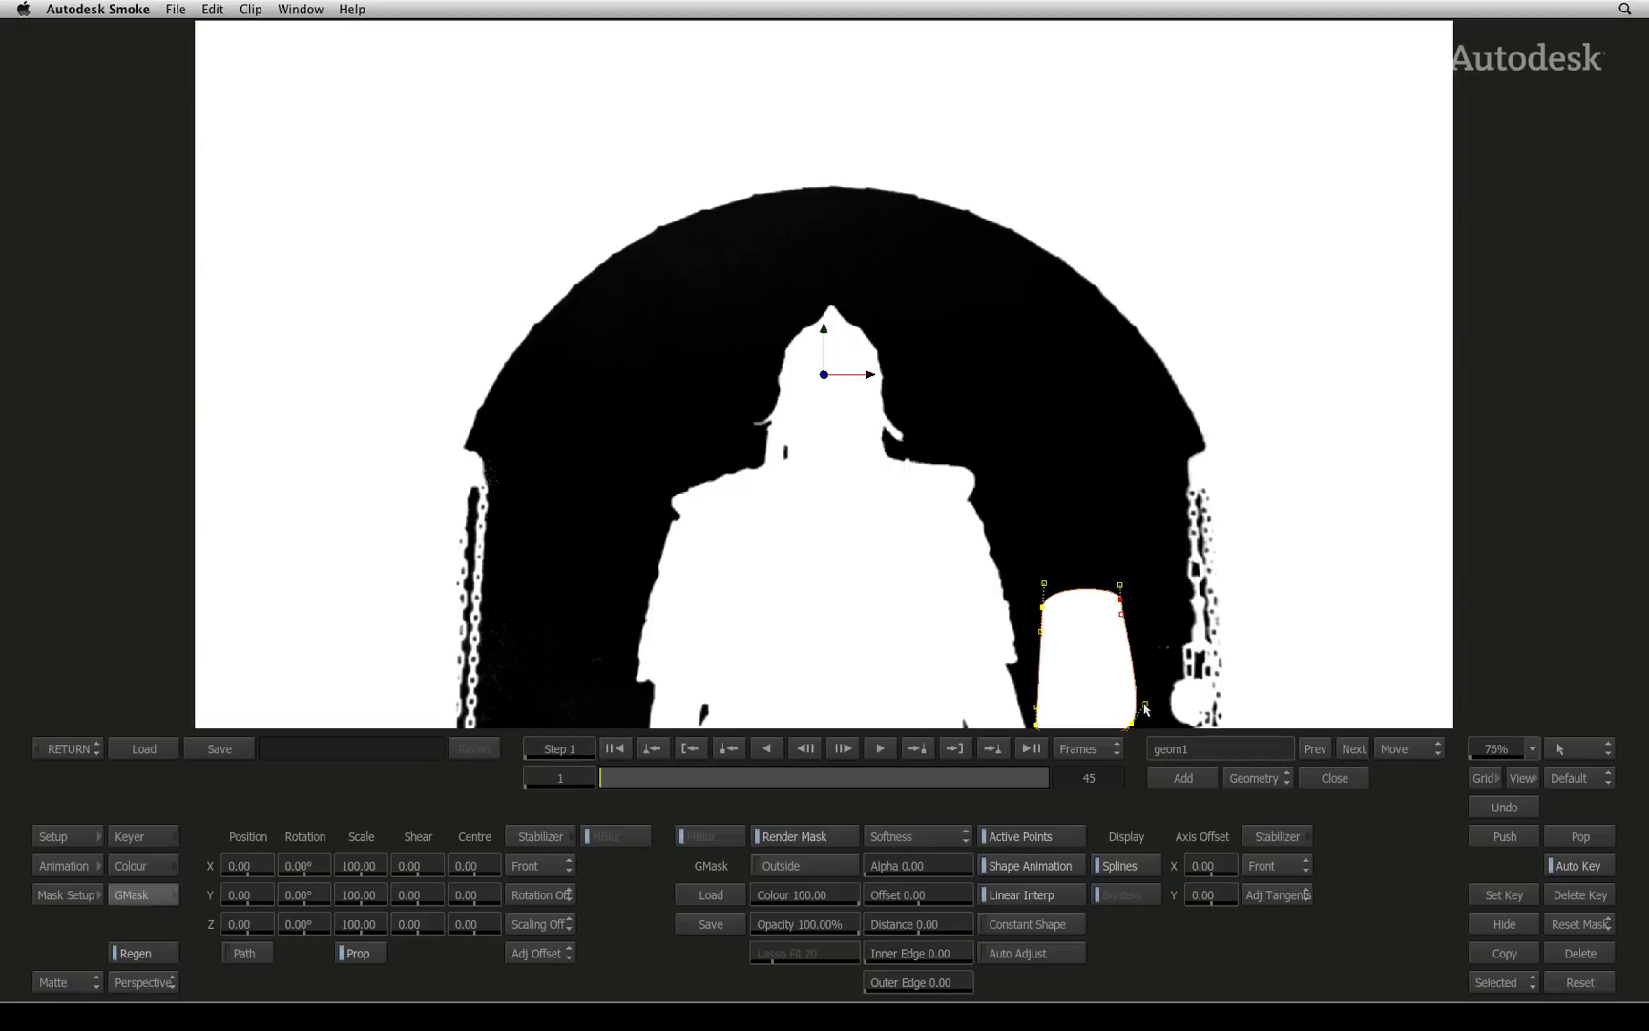
# Step: Straighten the mask's right edge, refine its bottom-left point and set Colour to 0 so it cuts black
pyautogui.click(1134, 706)
pyautogui.moveTo(804, 895); pyautogui.dragTo(657, 889)
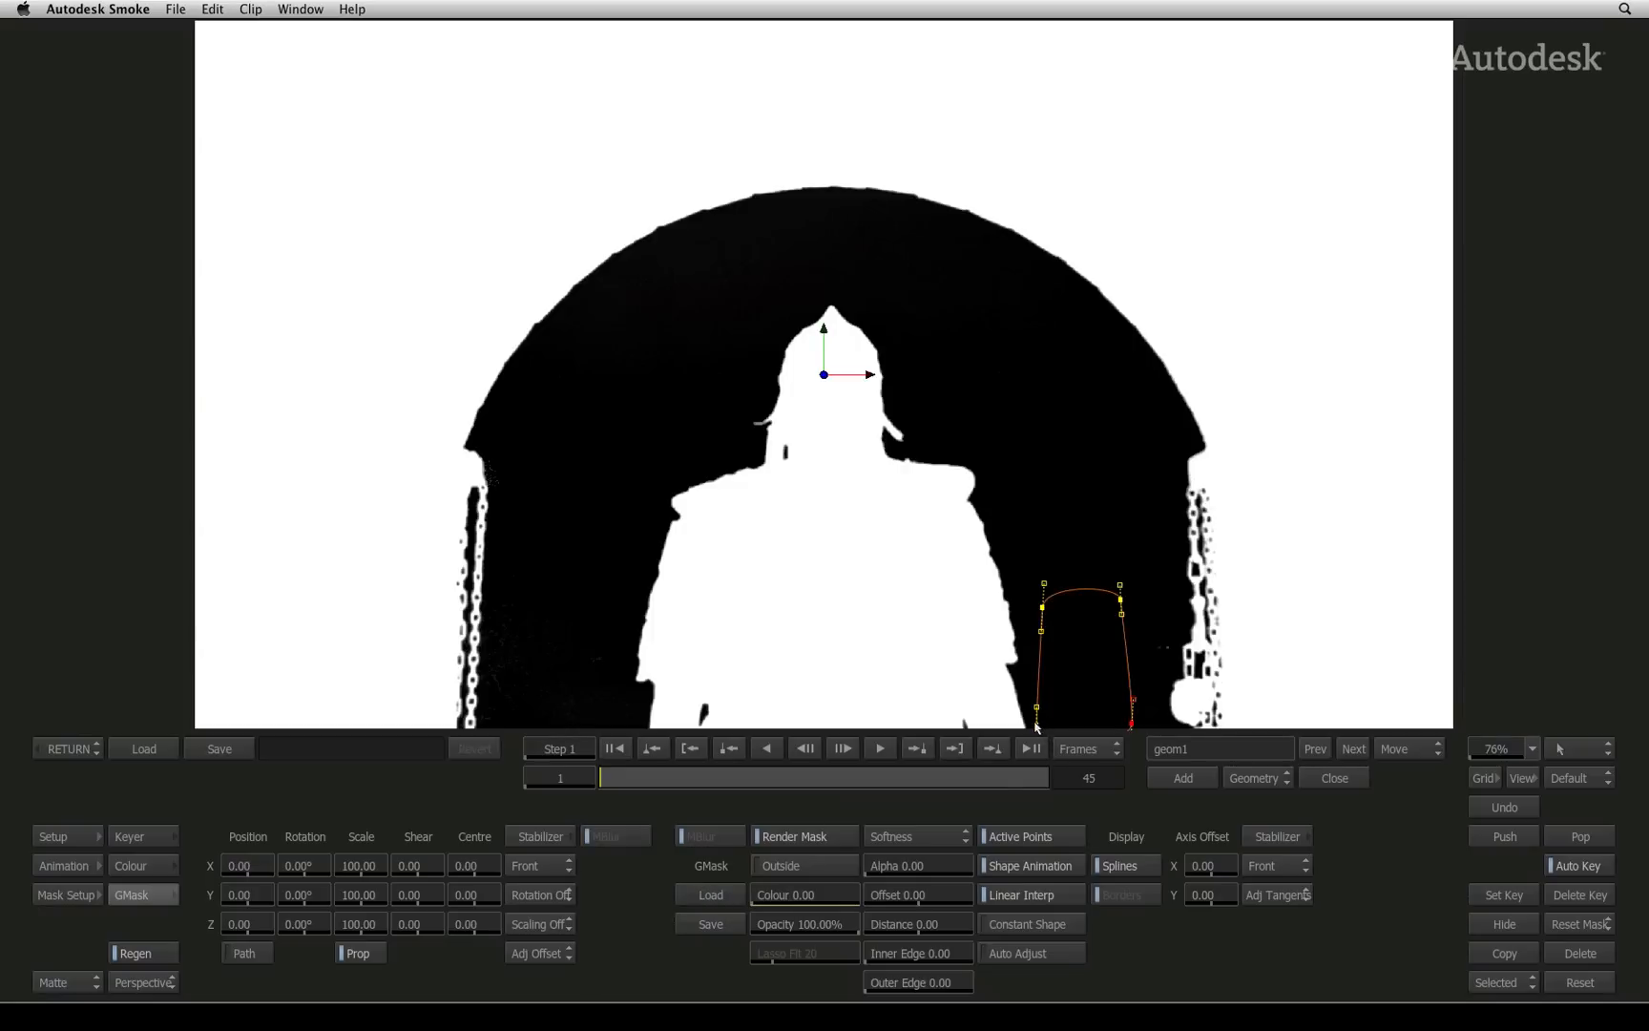
pyautogui.moveTo(1036, 710); pyautogui.dragTo(1042, 736)
# Step: Offset the mask edge to -6, switch Softness to Advanced Gradient and pull a gradient point outward
pyautogui.moveTo(916, 896)
pyautogui.mouseDown()
pyautogui.moveTo(890, 888)
pyautogui.moveTo(958, 870)
pyautogui.moveTo(948, 854)
pyautogui.mouseUp()
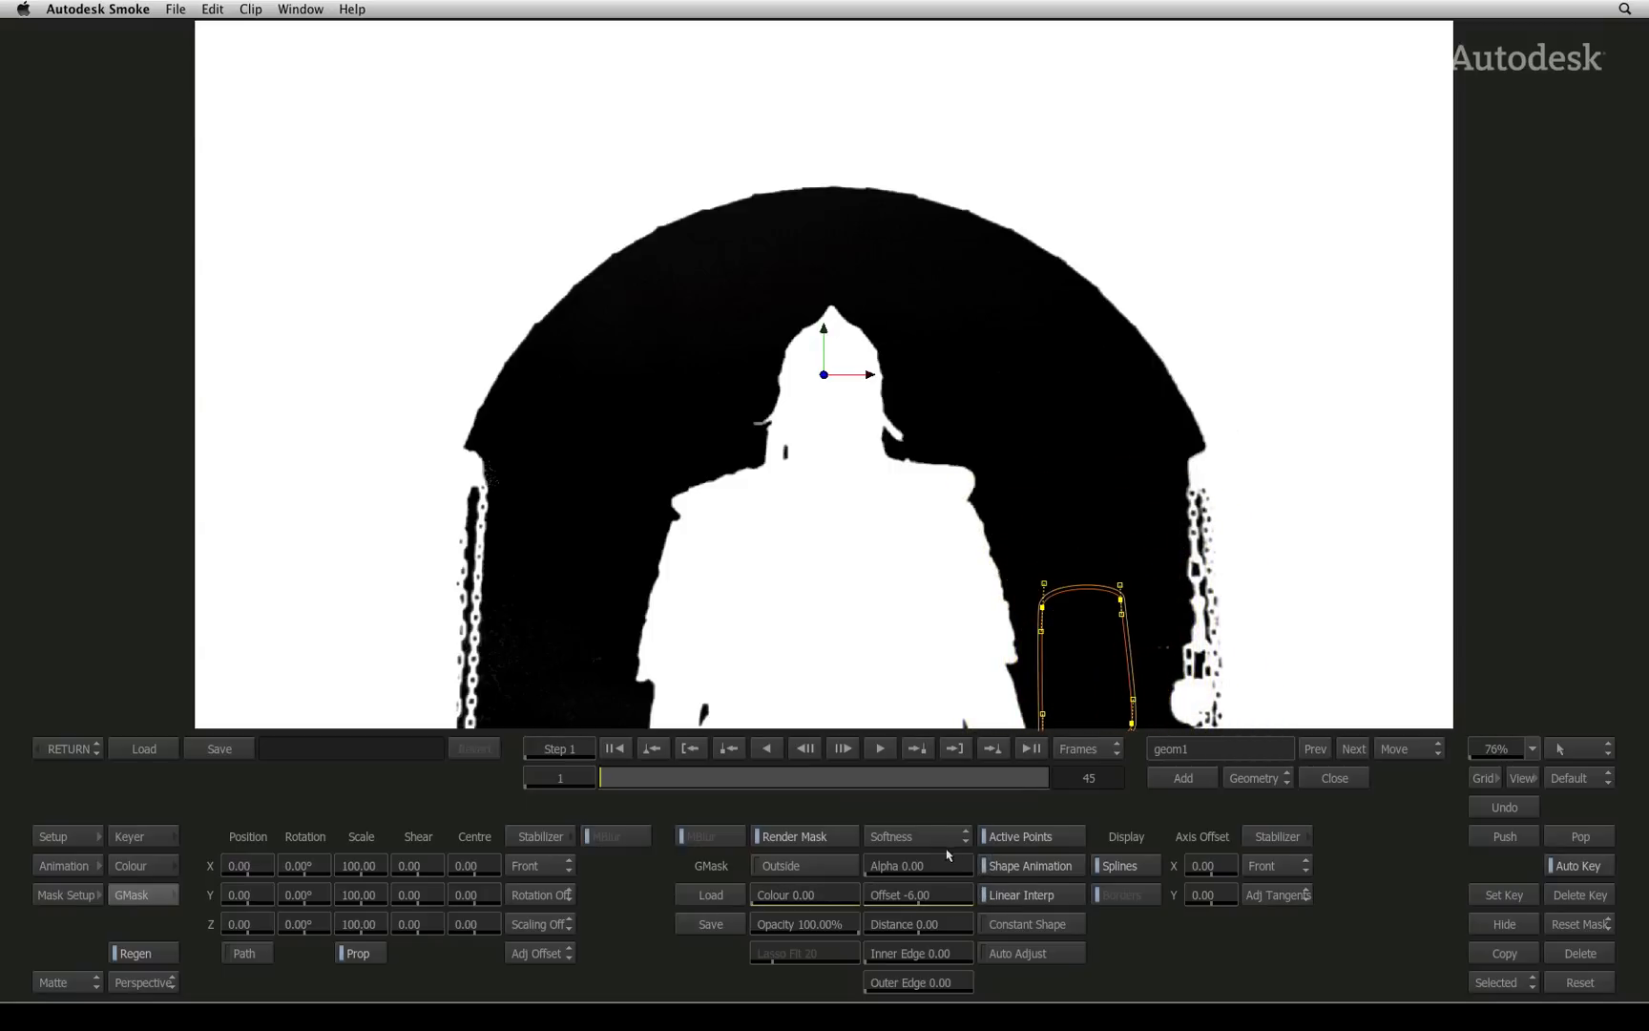
pyautogui.click(913, 832)
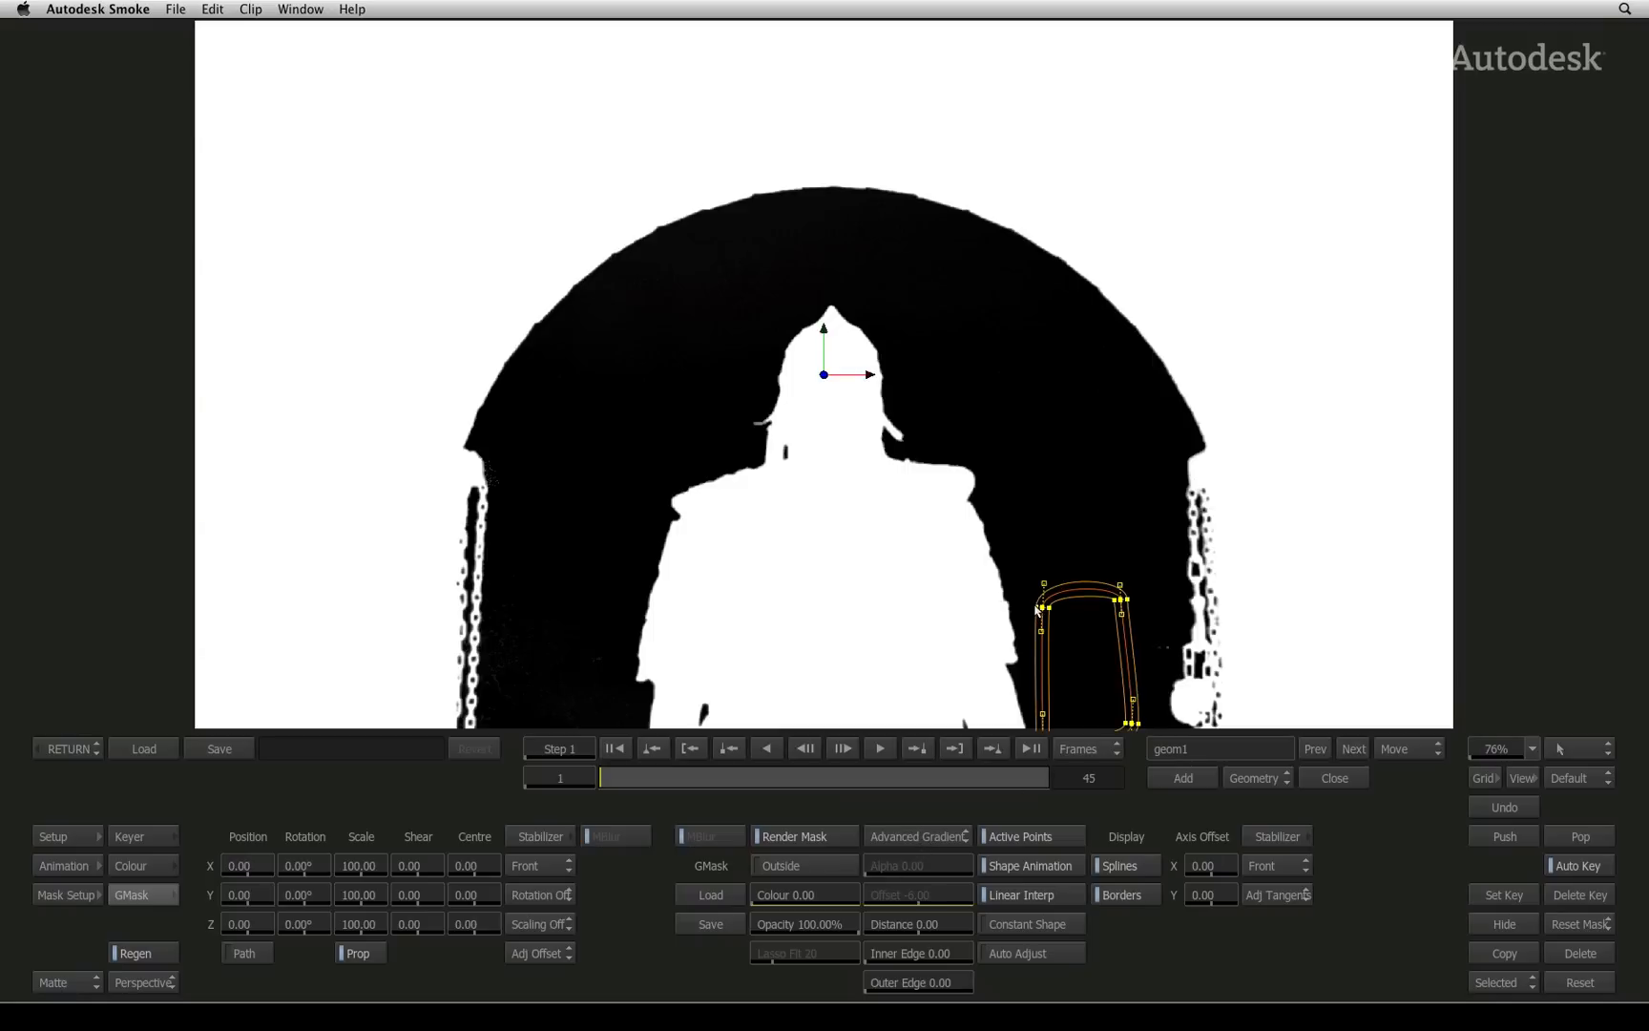
pyautogui.moveTo(1041, 605)
pyautogui.mouseDown()
pyautogui.moveTo(1018, 596)
pyautogui.moveTo(1036, 603)
pyautogui.mouseUp()
# Step: Keyframe the mask's Position X at frames 21 and 29 so it stays on the pillar
pyautogui.moveTo(627, 781)
pyautogui.mouseDown()
pyautogui.moveTo(985, 774)
pyautogui.moveTo(599, 778)
pyautogui.mouseUp()
pyautogui.moveTo(615, 779); pyautogui.dragTo(801, 777)
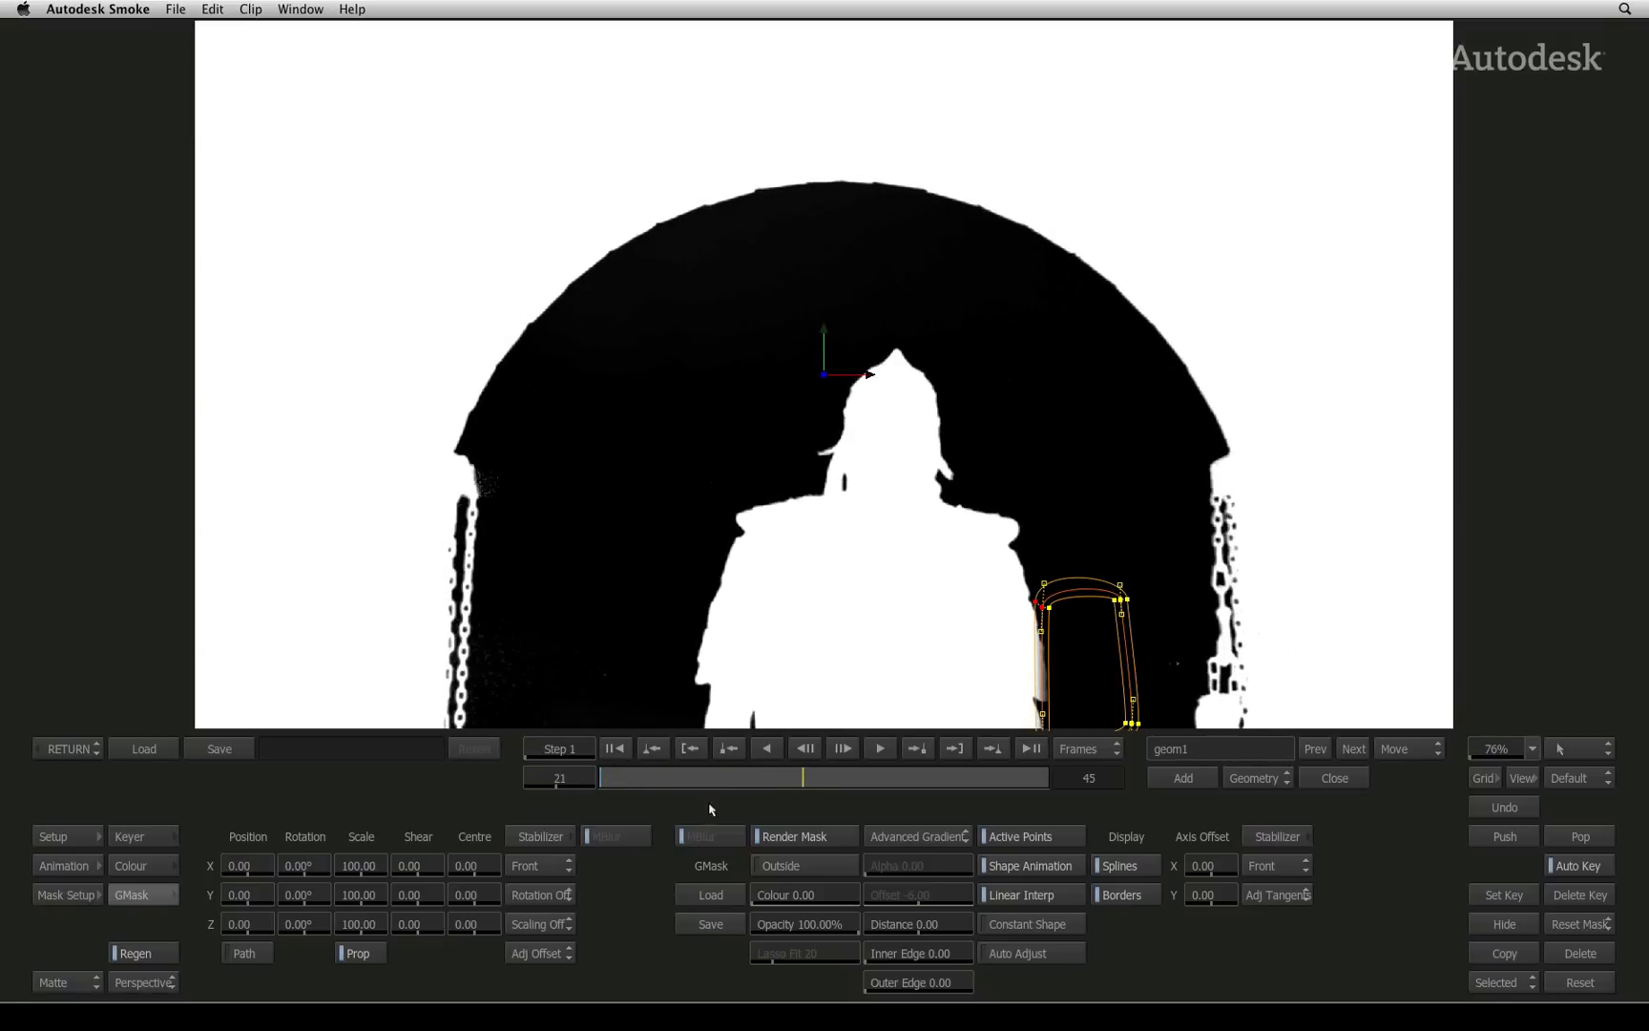
pyautogui.moveTo(253, 872); pyautogui.dragTo(314, 873)
pyautogui.click(825, 777)
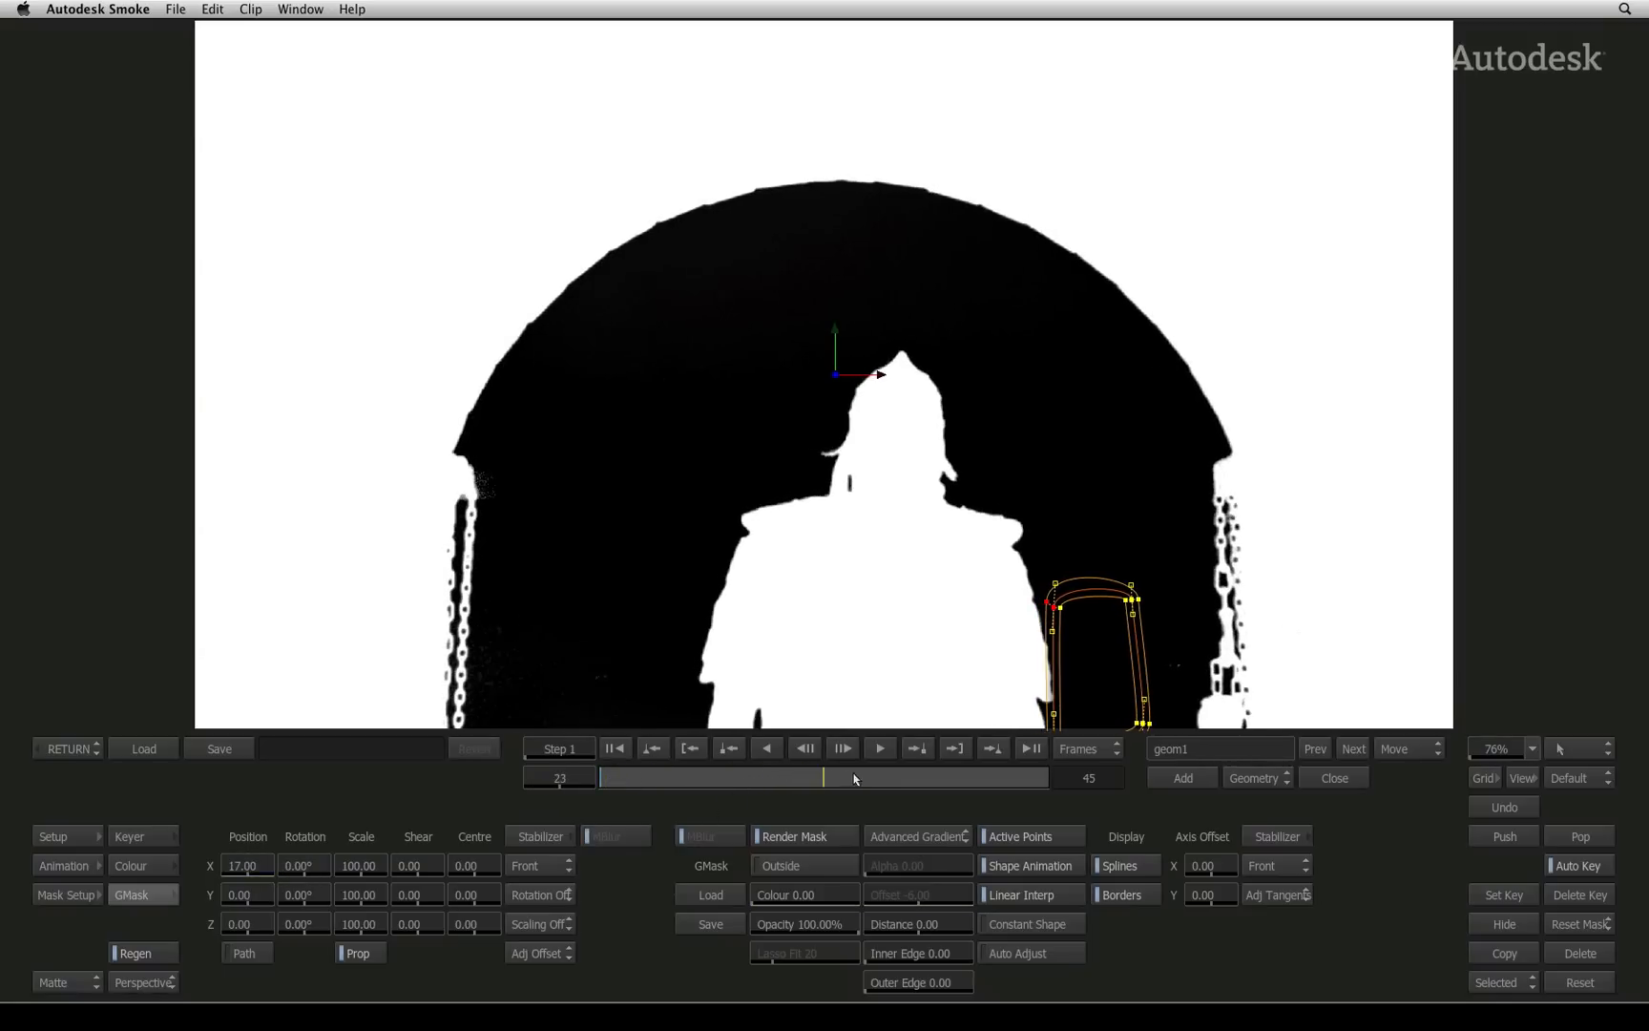
pyautogui.moveTo(854, 778); pyautogui.dragTo(885, 779)
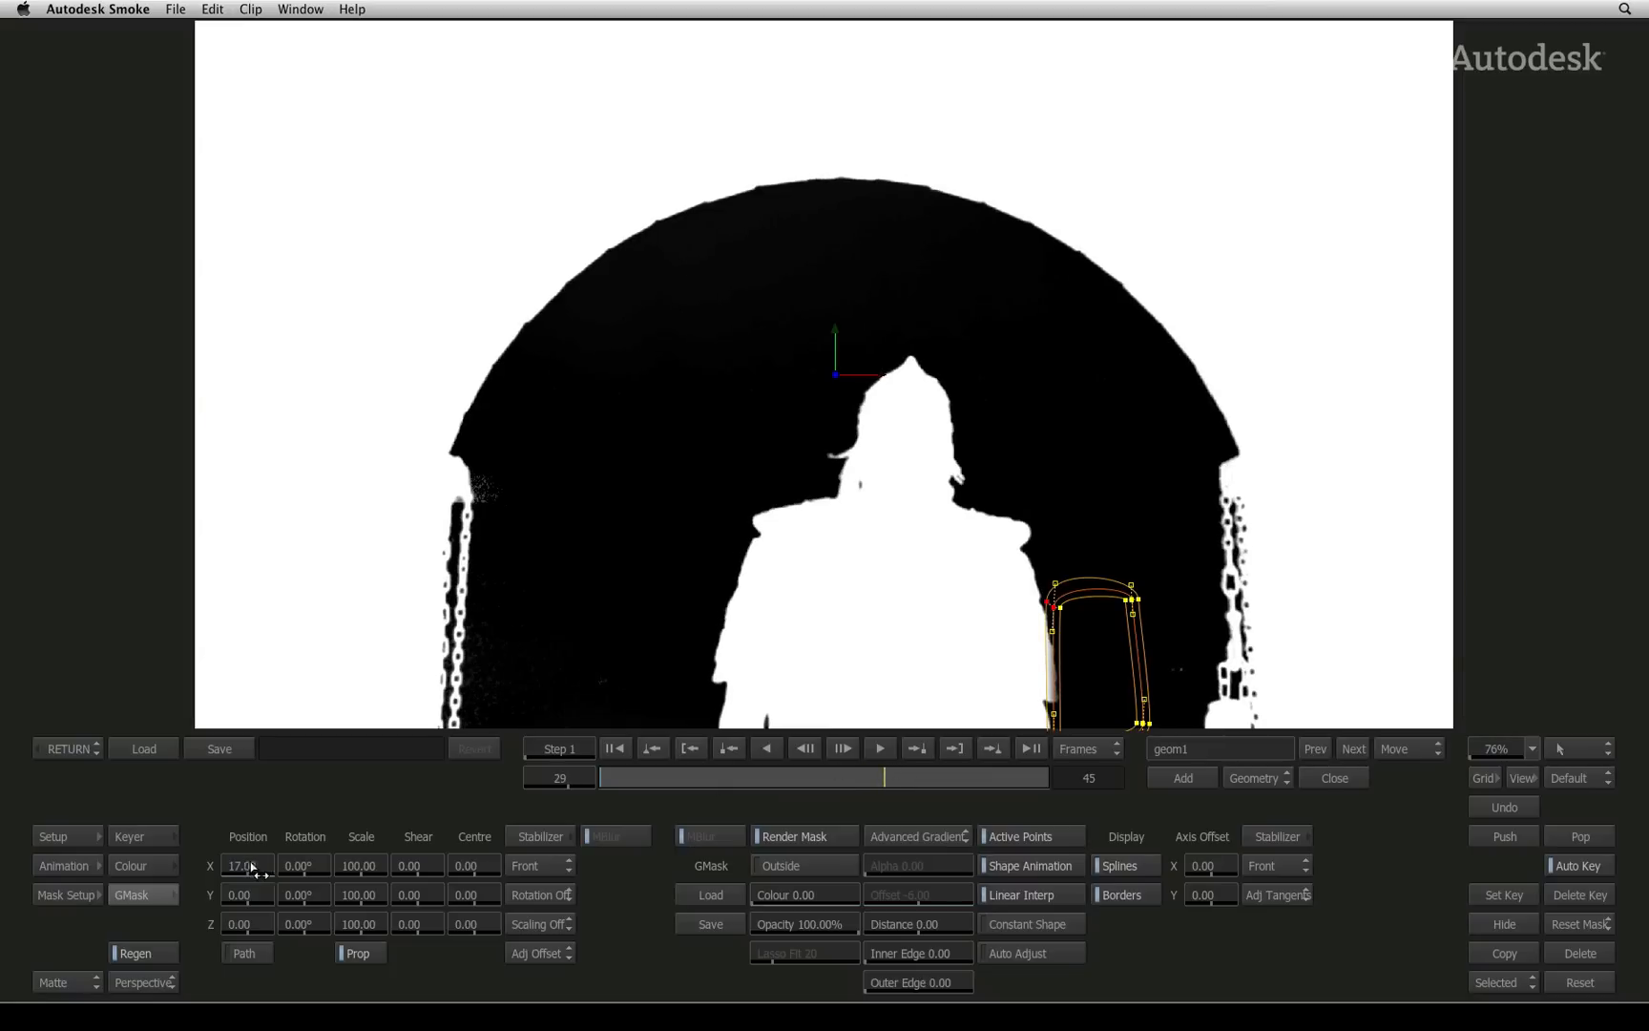
pyautogui.moveTo(258, 871); pyautogui.dragTo(271, 870)
# Step: Shift the mask right again at the last frame 45 and scrub back to review the motion
pyautogui.moveTo(894, 778); pyautogui.dragTo(1047, 778)
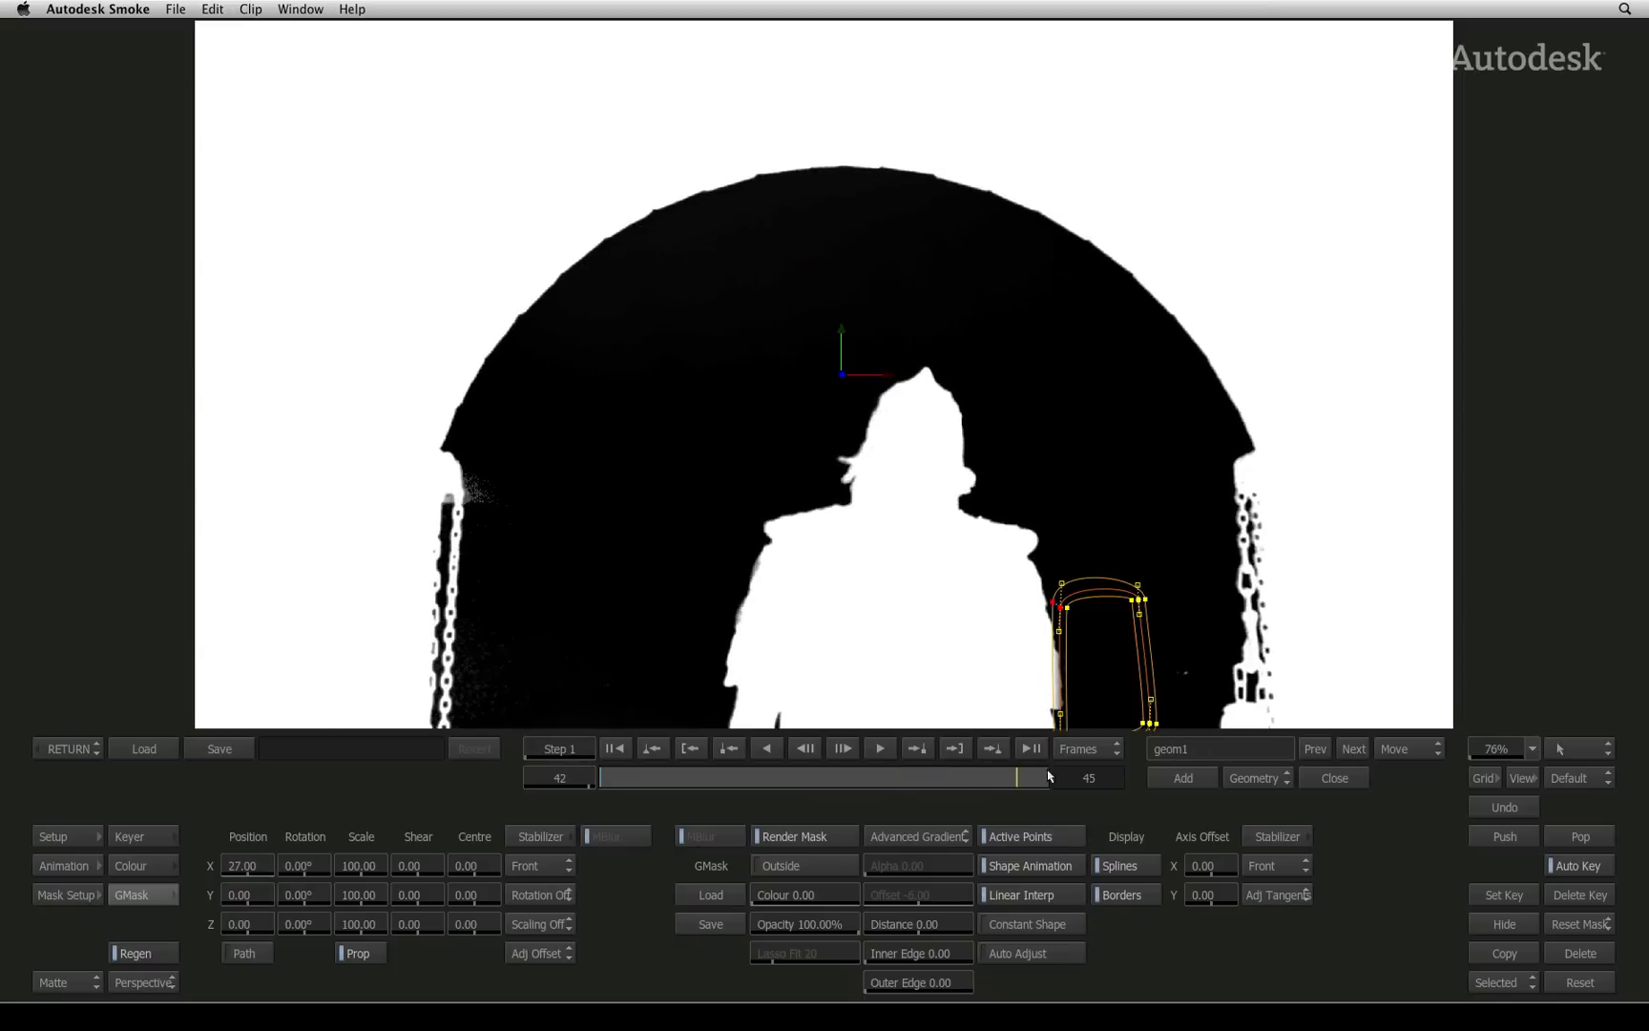
pyautogui.moveTo(240, 866); pyautogui.dragTo(265, 868)
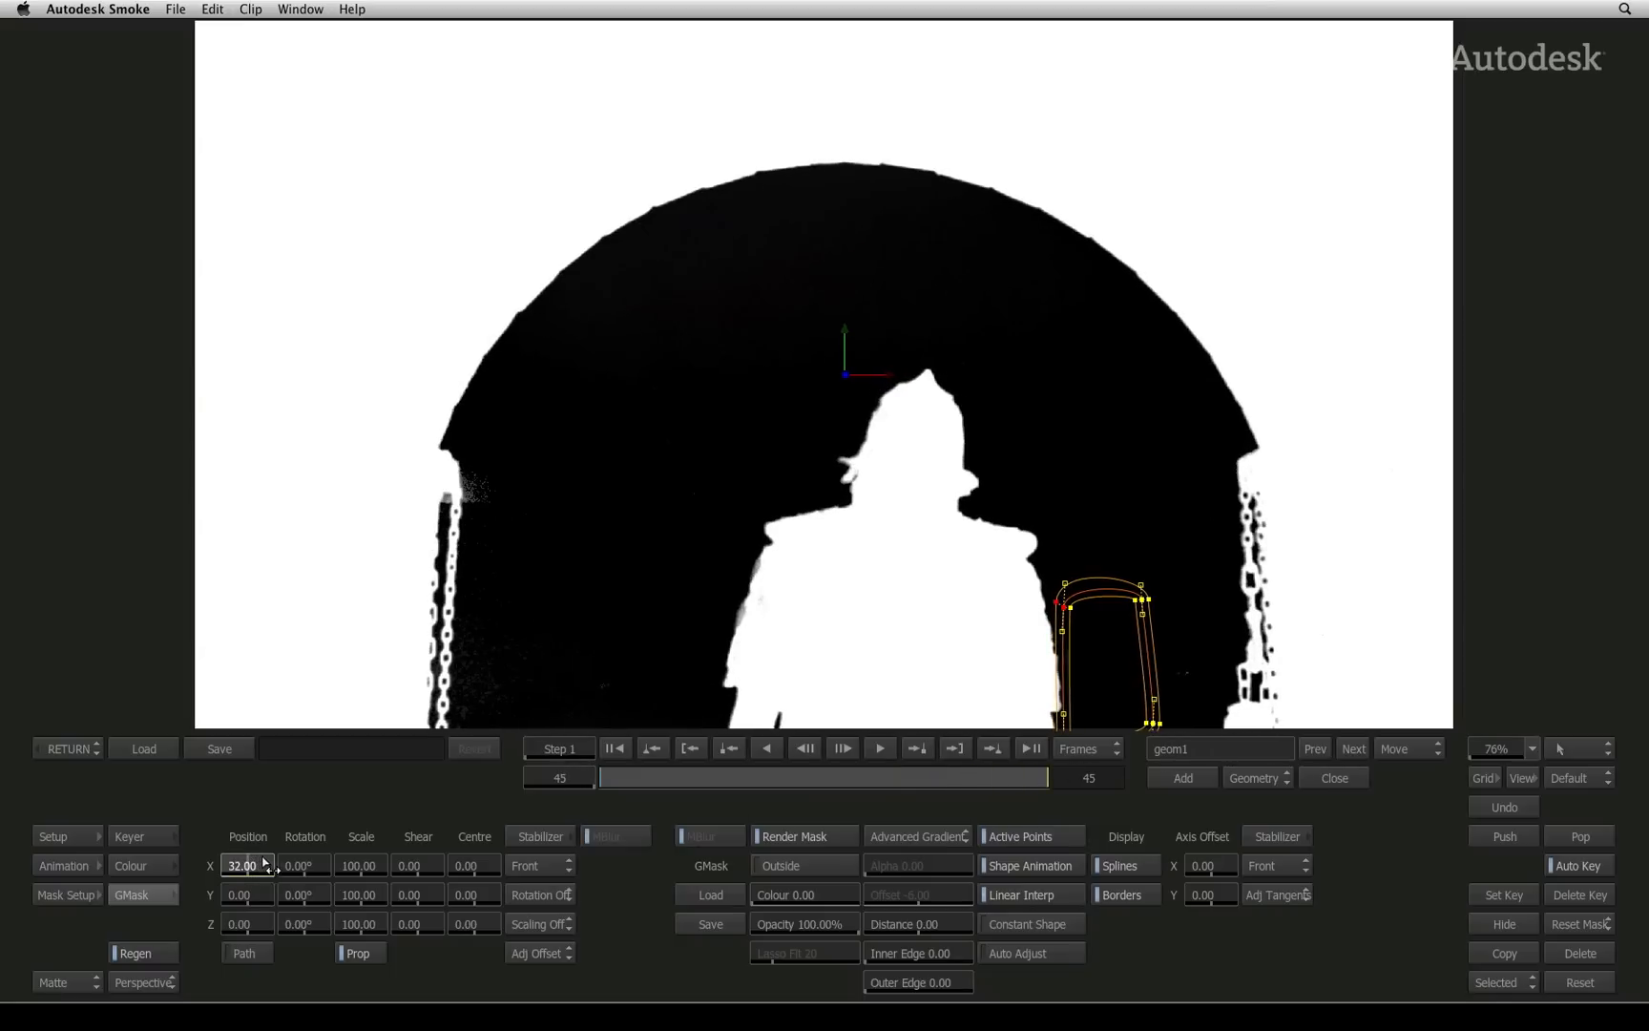
pyautogui.moveTo(1047, 778); pyautogui.dragTo(554, 784)
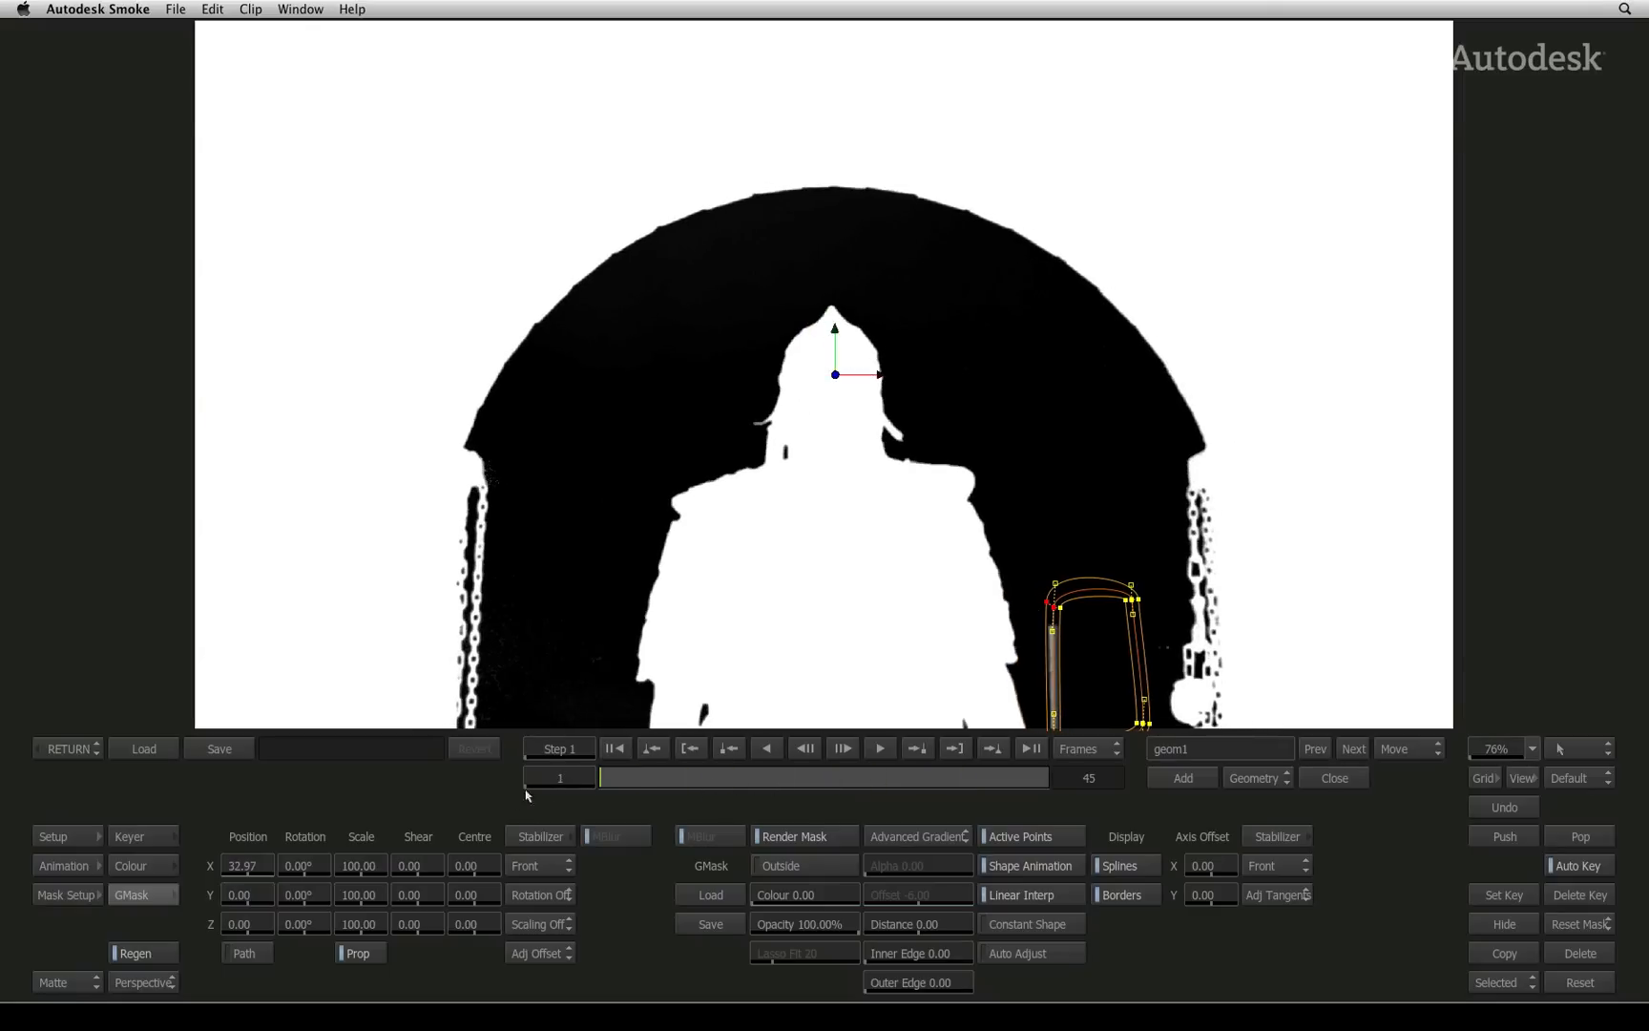
# Step: Nudge the mask's Position X near the start, switch the viewer from Matte to Result and play the composite
pyautogui.moveTo(258, 867); pyautogui.dragTo(230, 867)
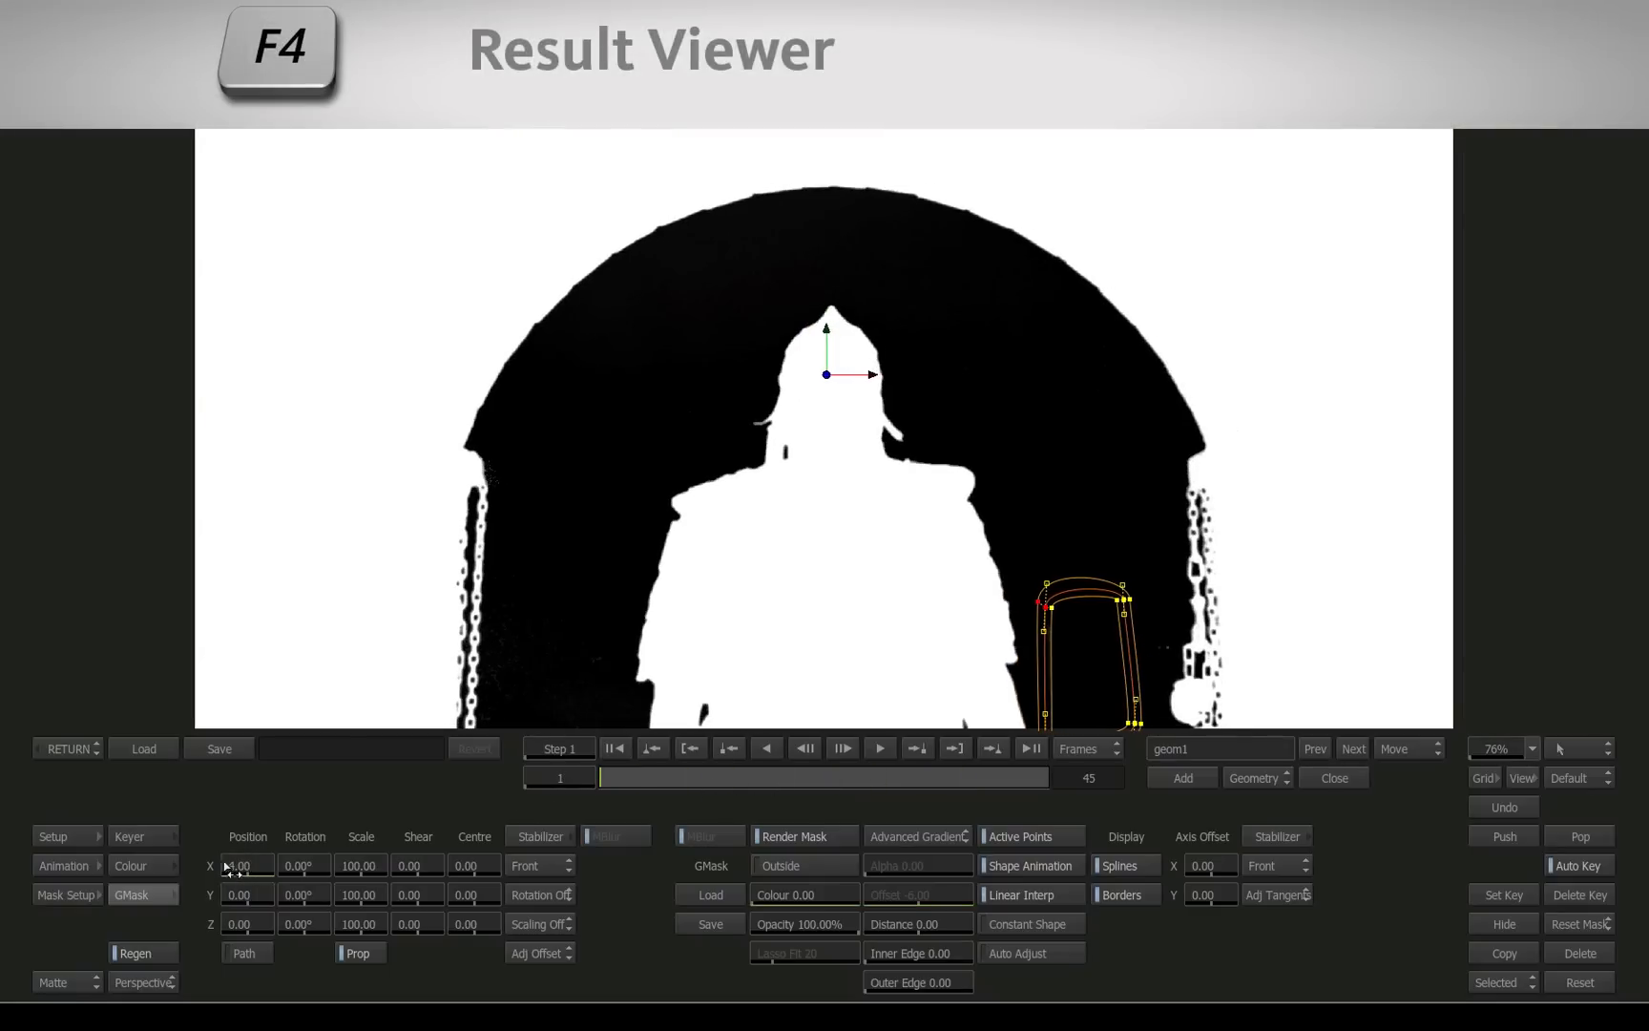
pyautogui.click(67, 982)
pyautogui.click(76, 946)
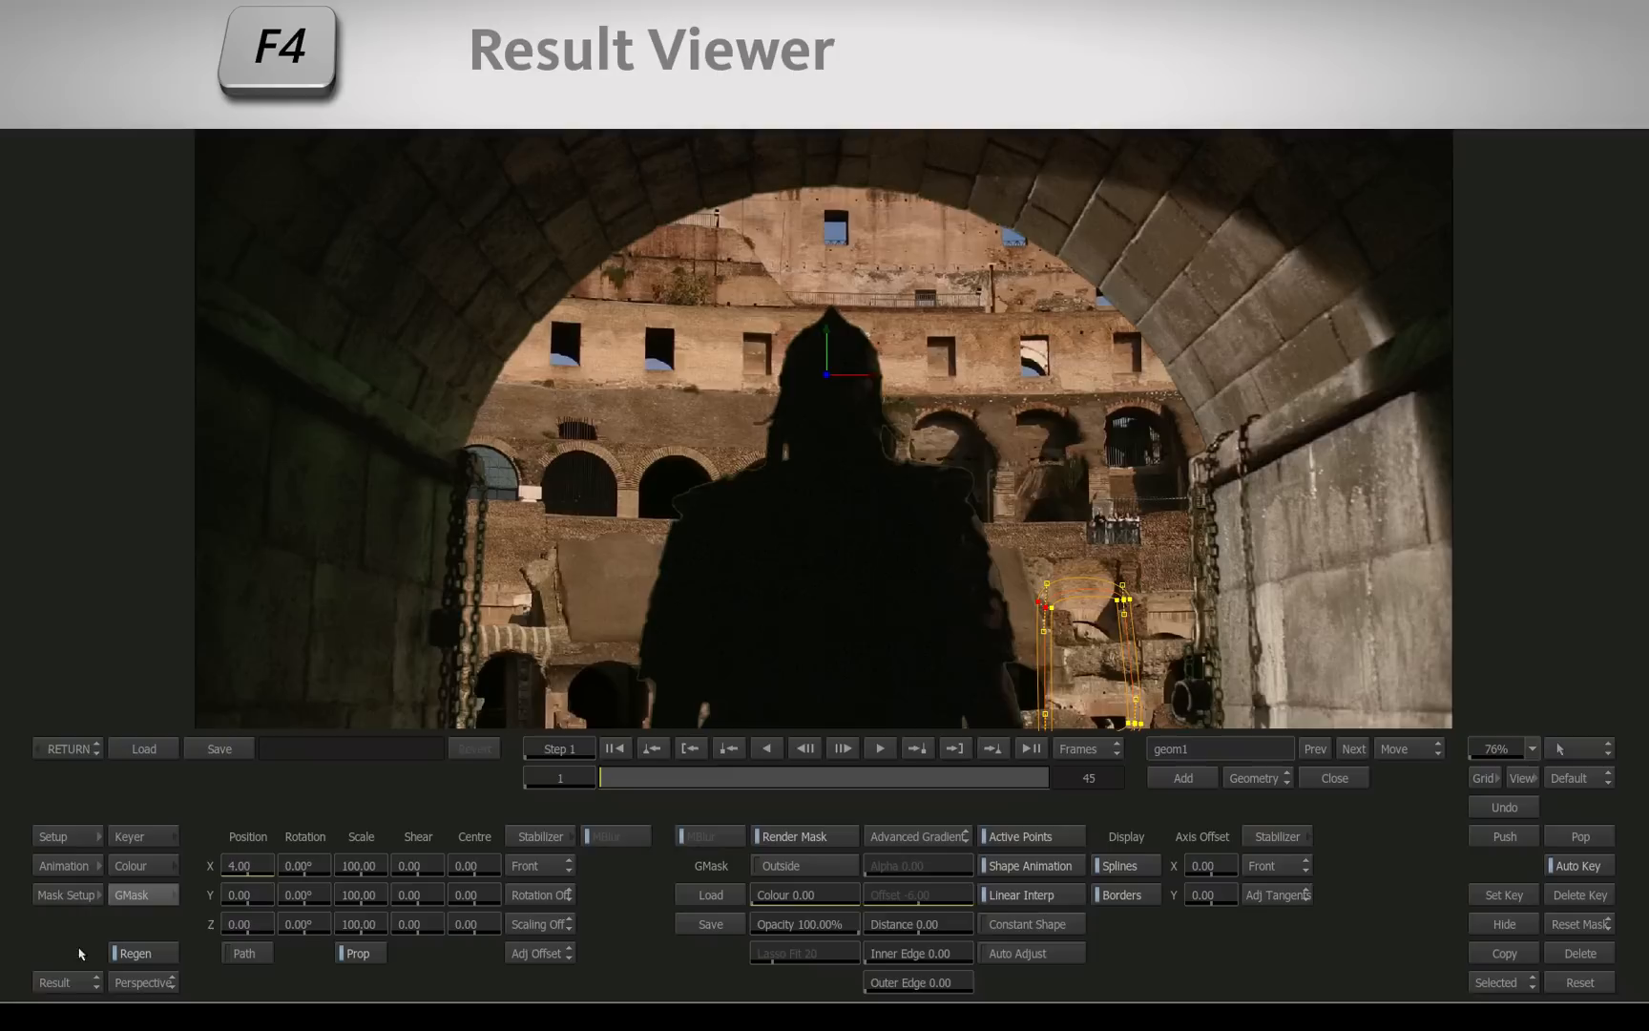
pyautogui.moveTo(604, 777)
pyautogui.mouseDown()
pyautogui.moveTo(1080, 782)
pyautogui.moveTo(567, 781)
pyautogui.mouseUp()
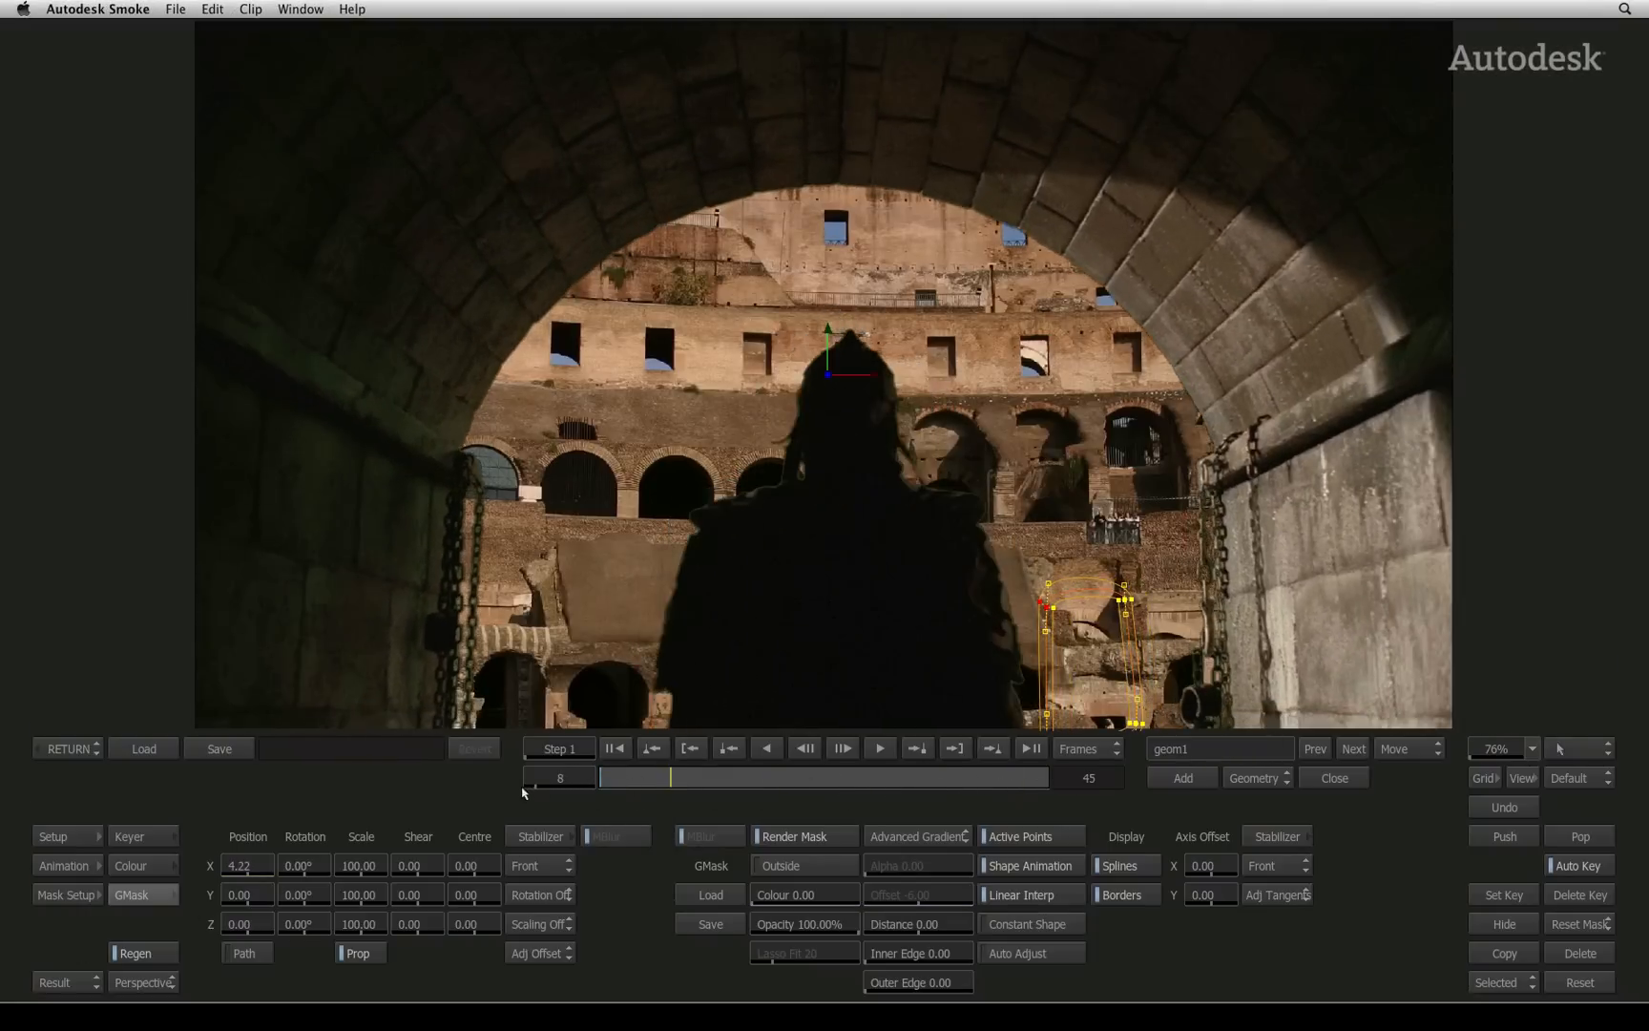
# Step: Return from GMask, exit Action to the timeline and scrub through the finished X-Ball Gladiator shot
pyautogui.click(64, 751)
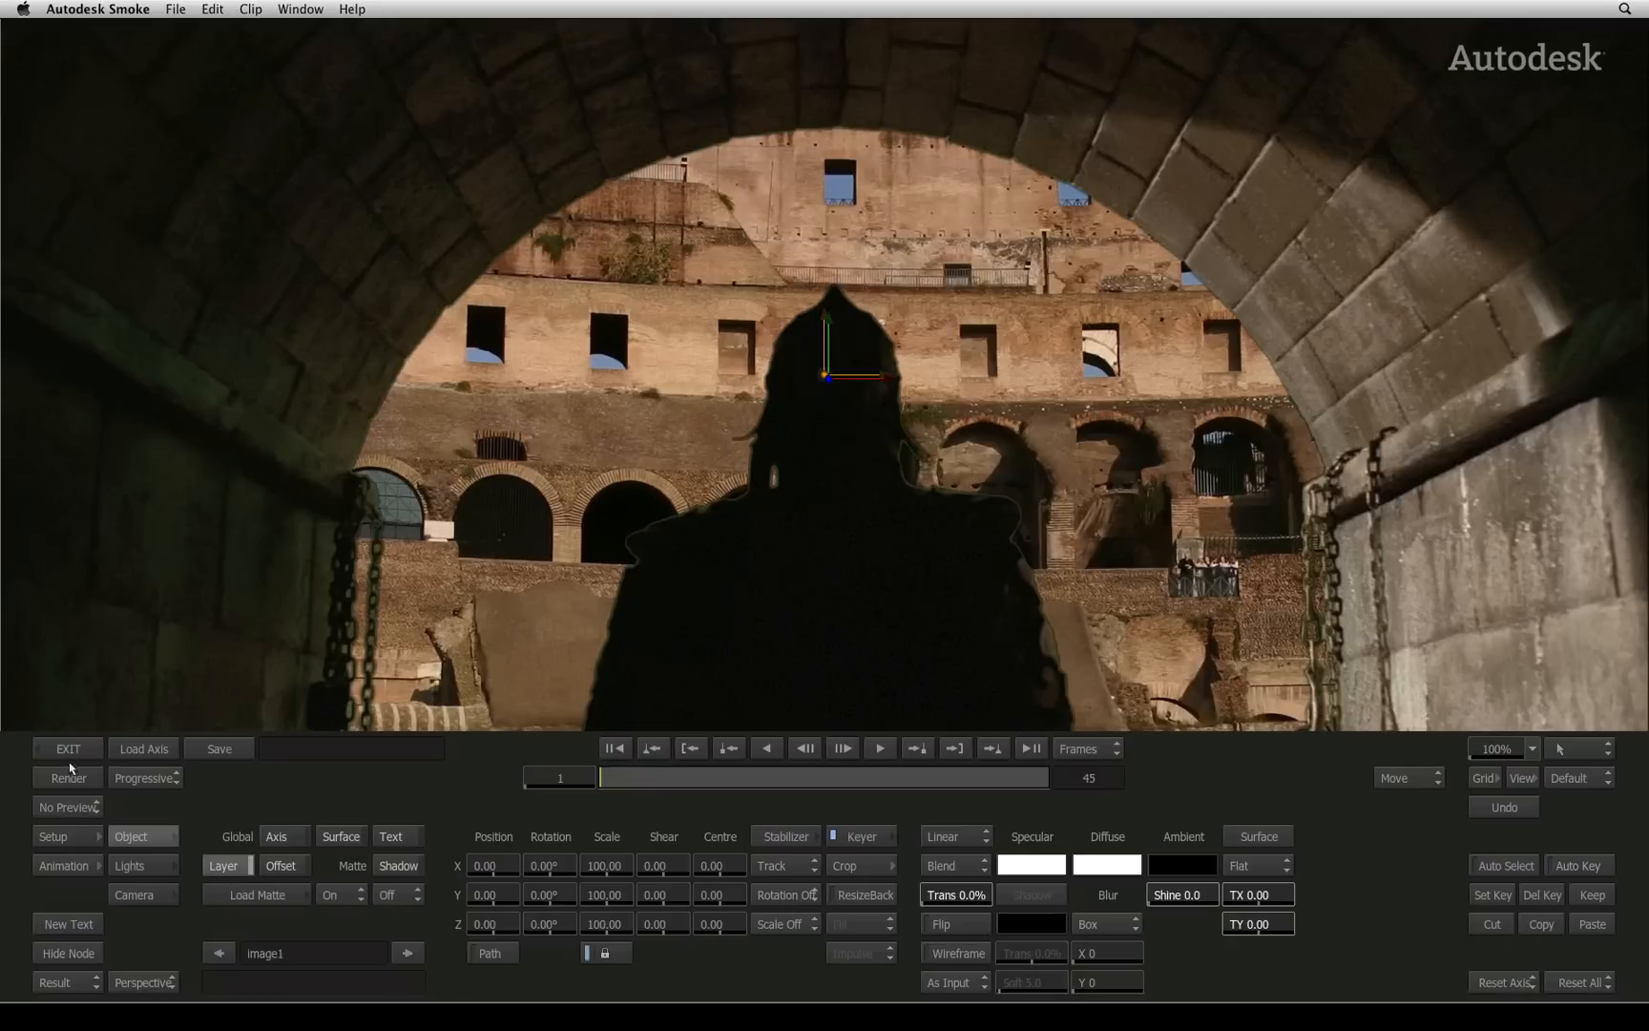
pyautogui.click(68, 749)
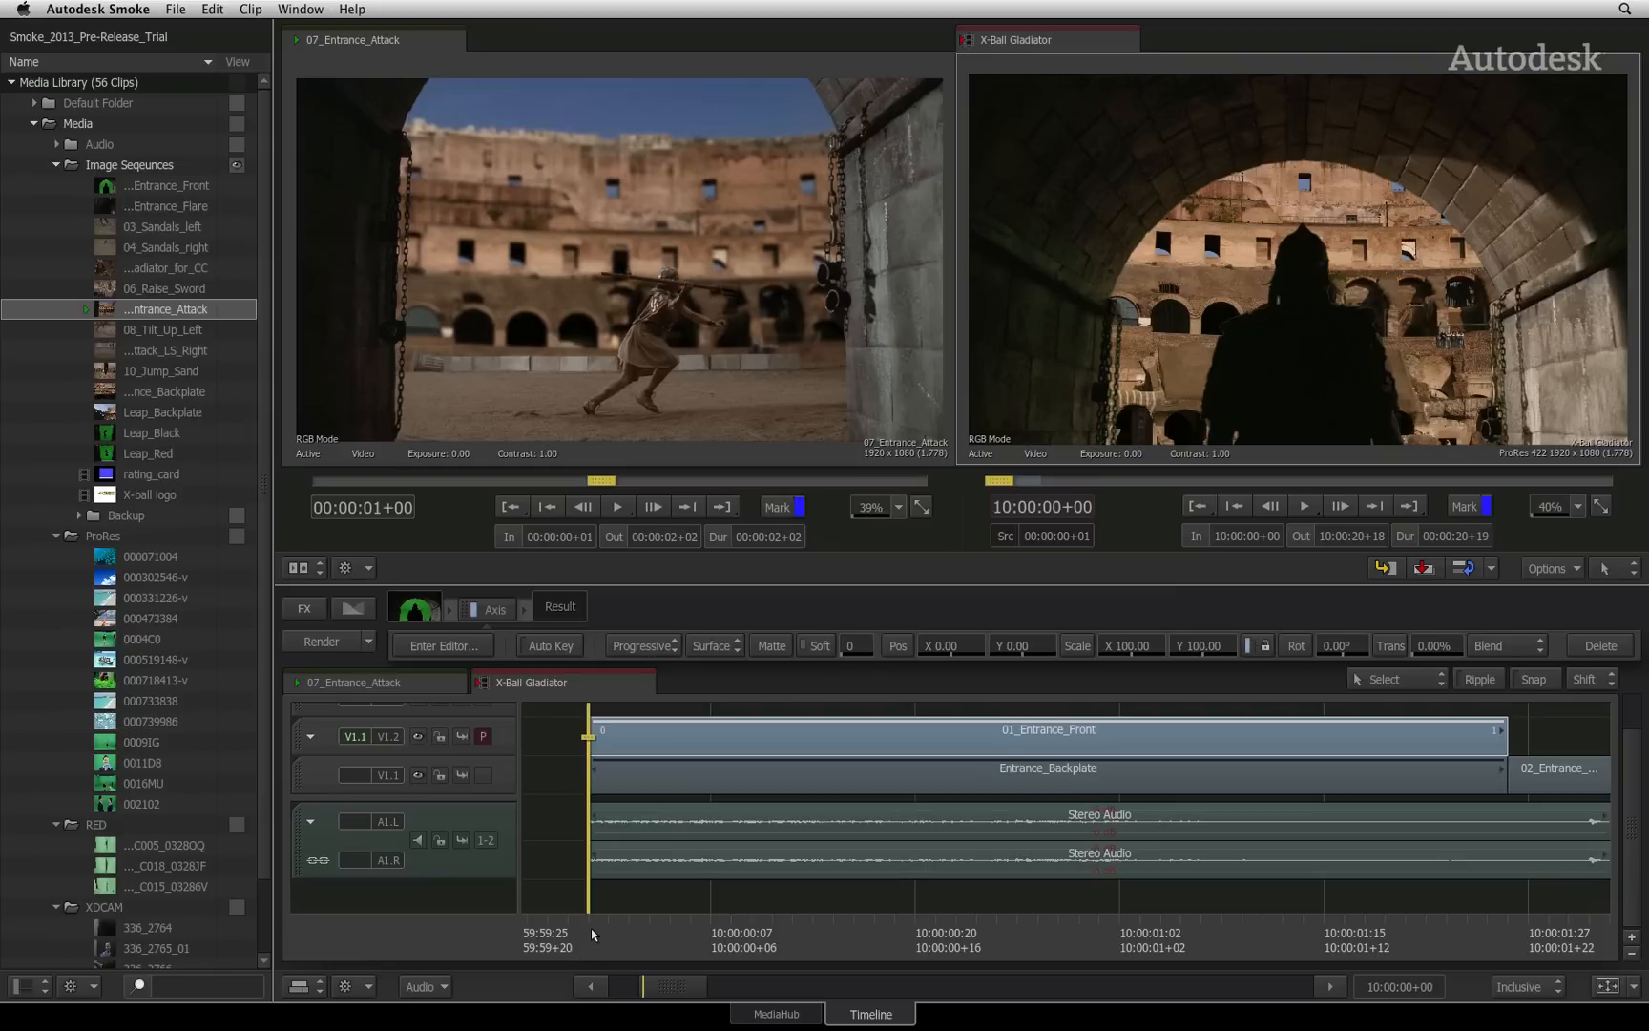
pyautogui.moveTo(597, 930); pyautogui.dragTo(1142, 921)
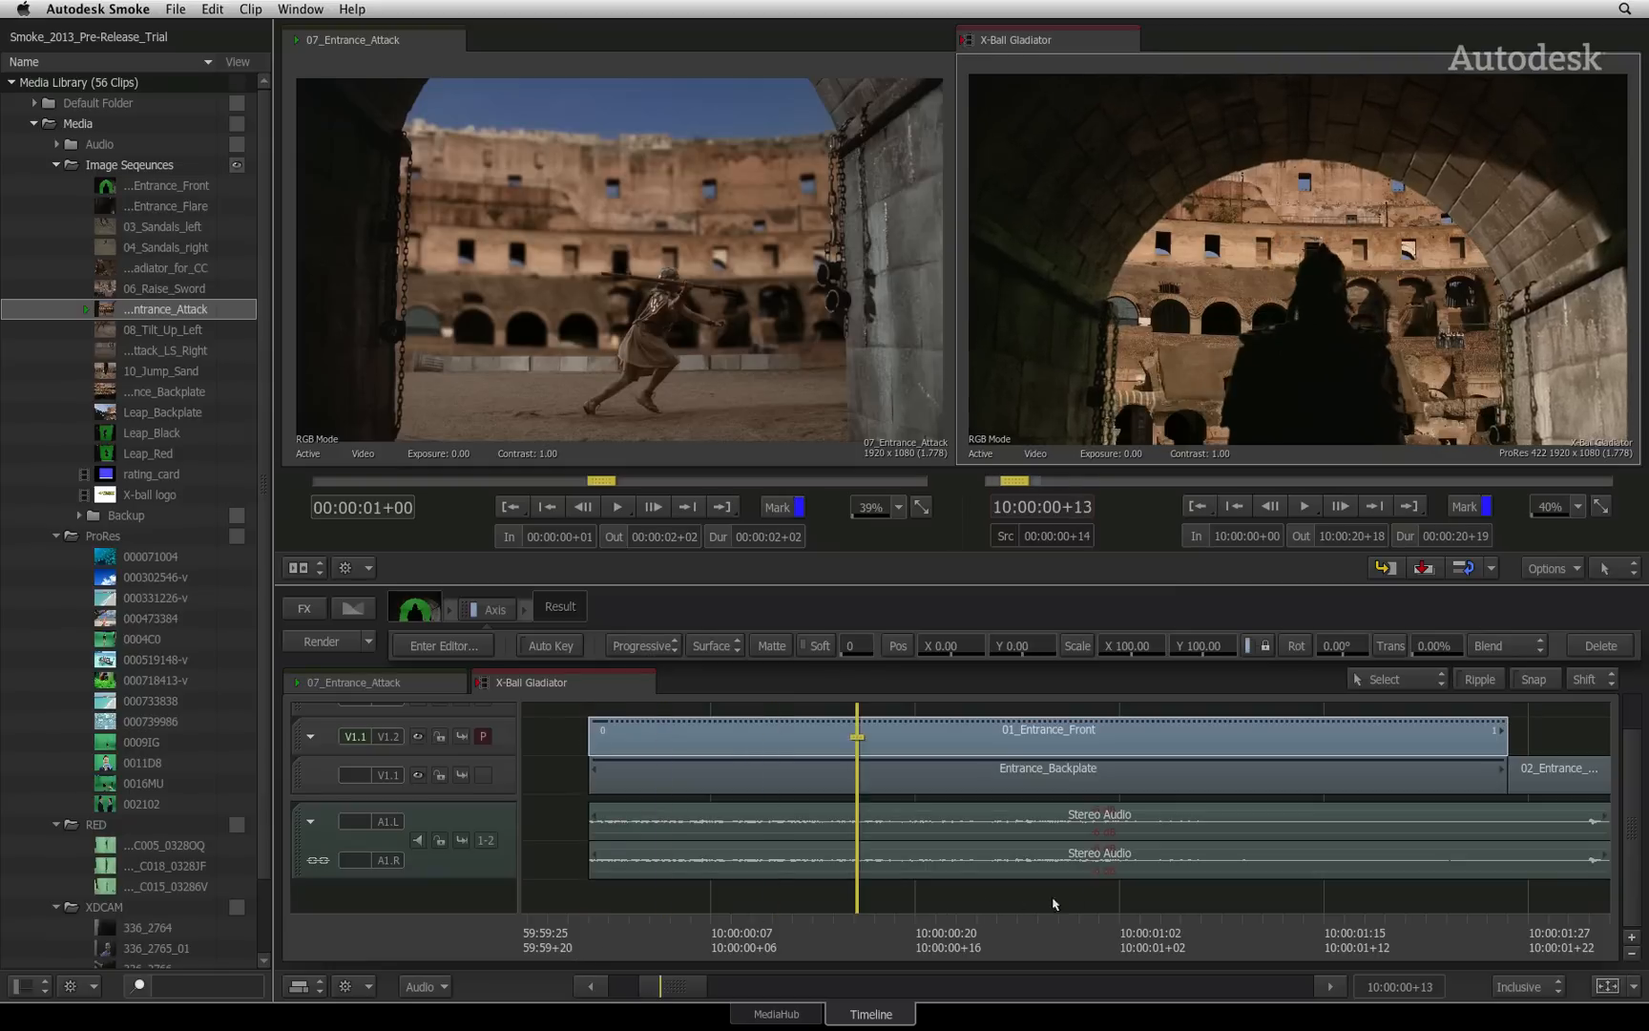
pyautogui.moveTo(852, 890); pyautogui.dragTo(693, 887)
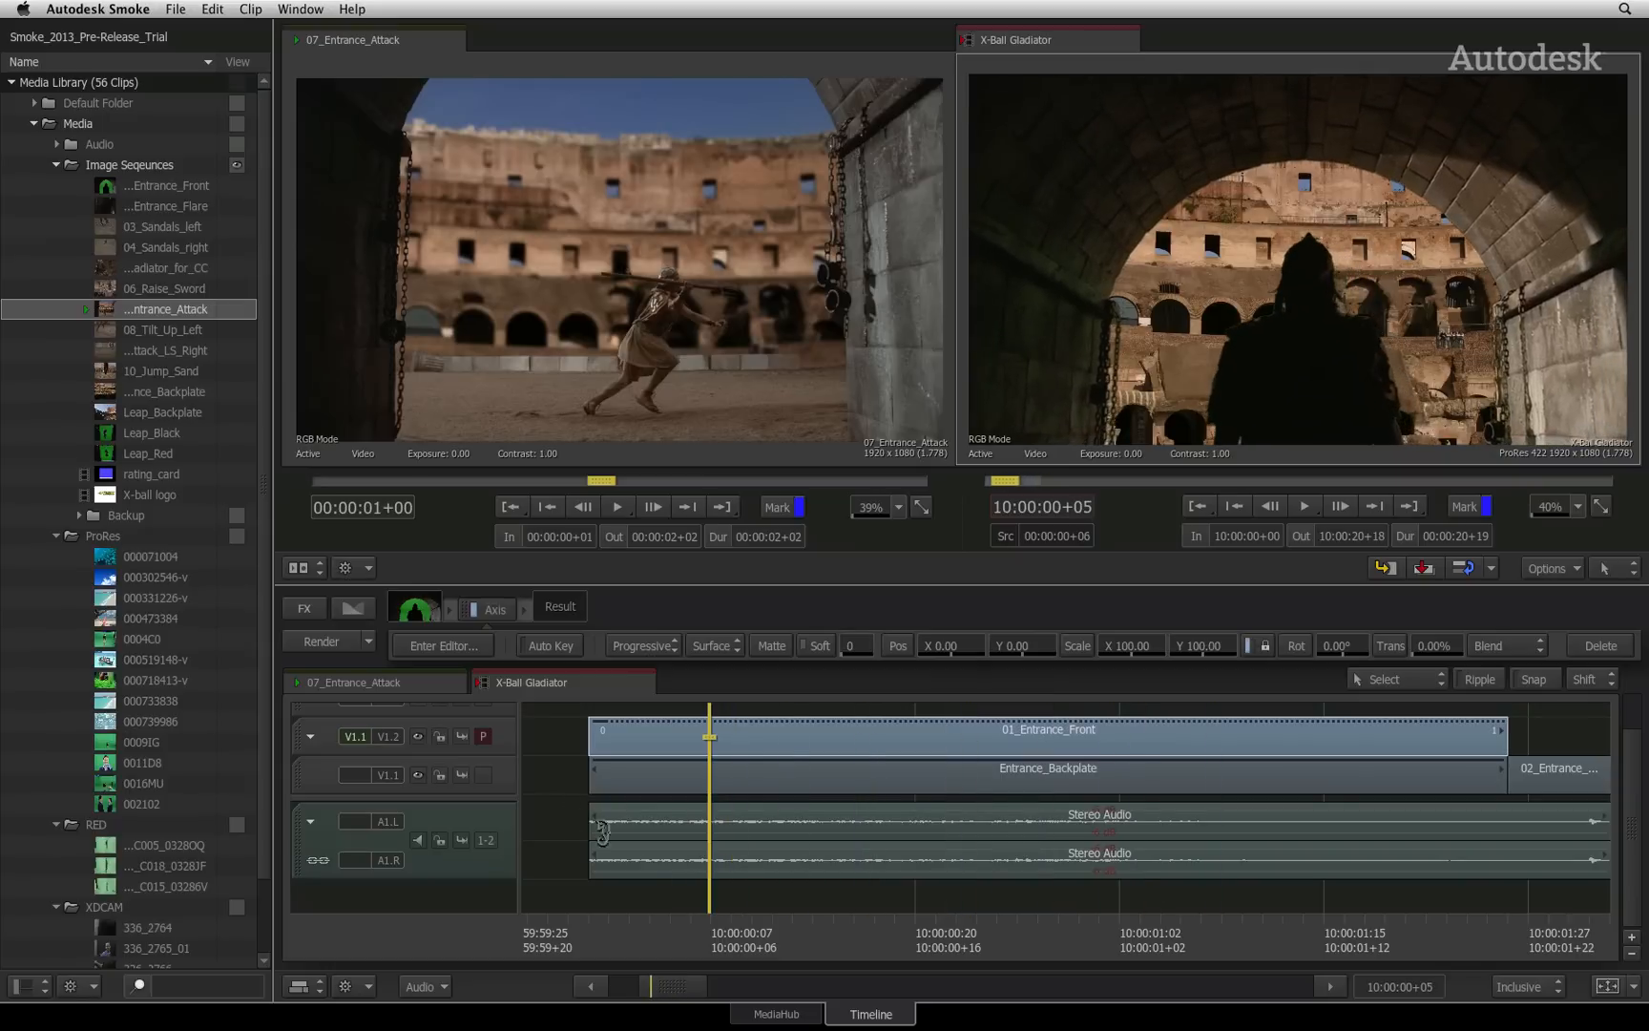